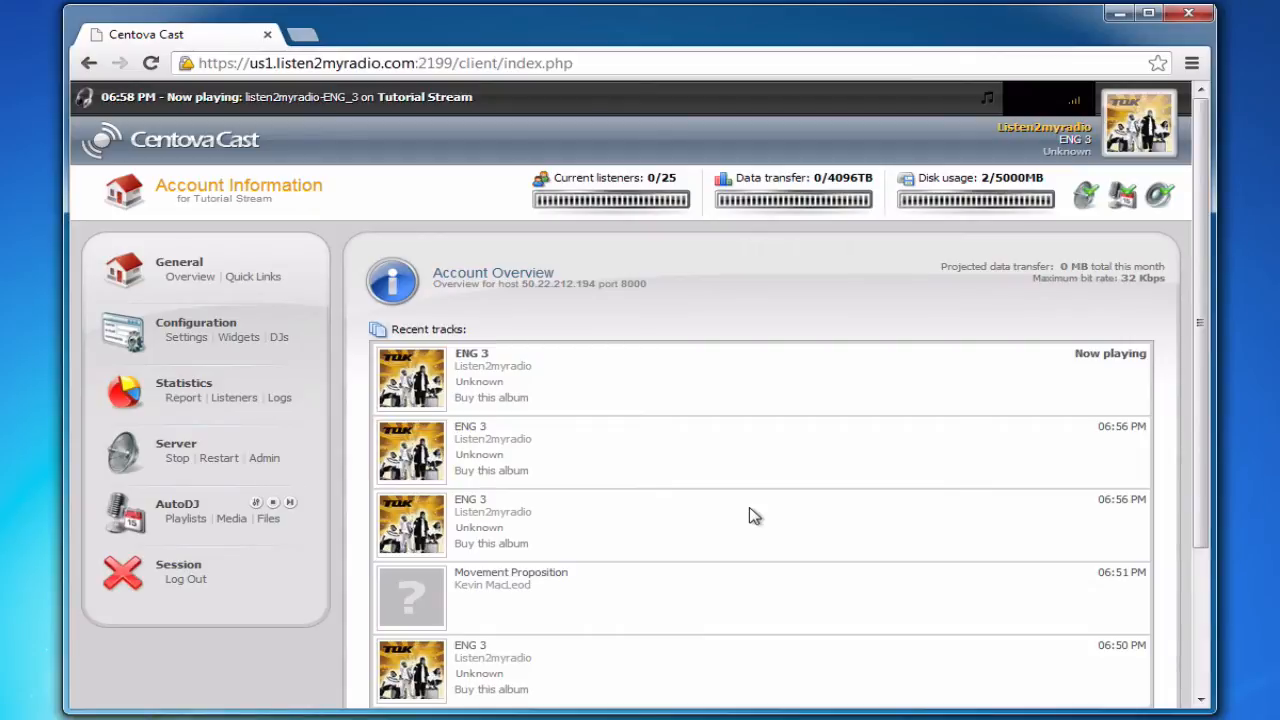
{"action": "left_click", "coordinate": [253, 276]}
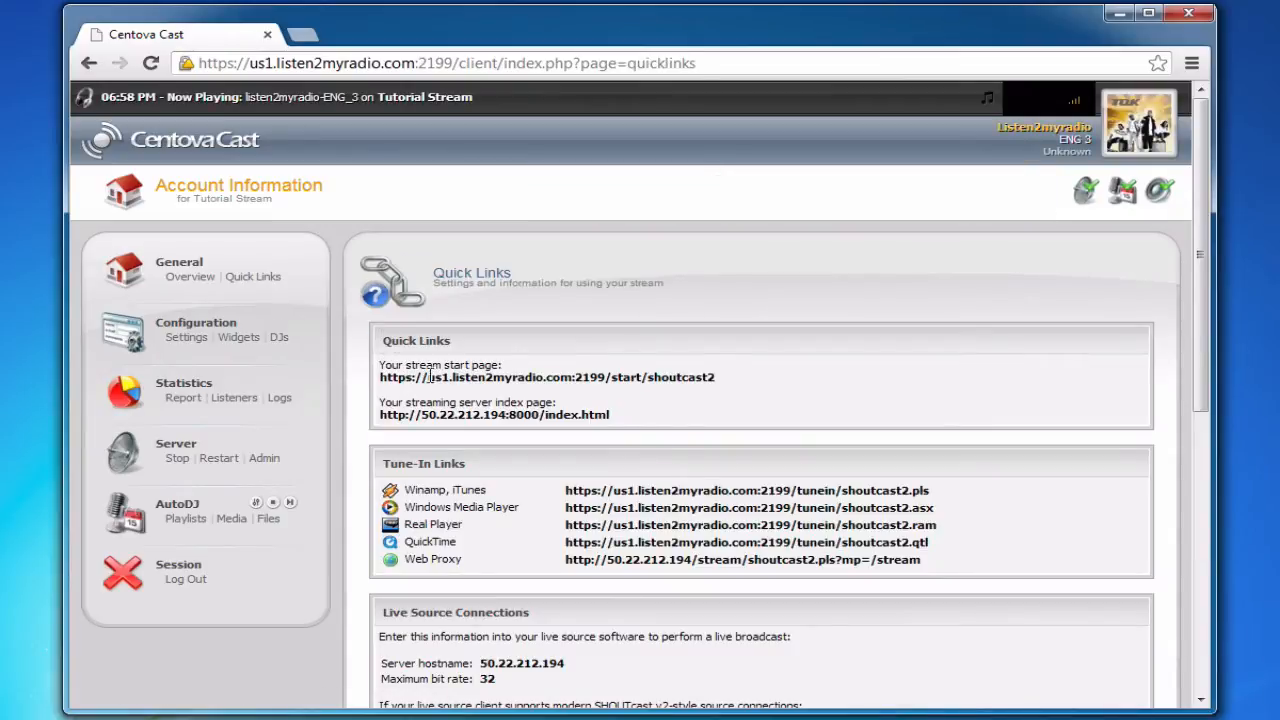
{"action": "scroll", "coordinate": [462, 391], "scroll_direction": "down", "scroll_amount": 2}
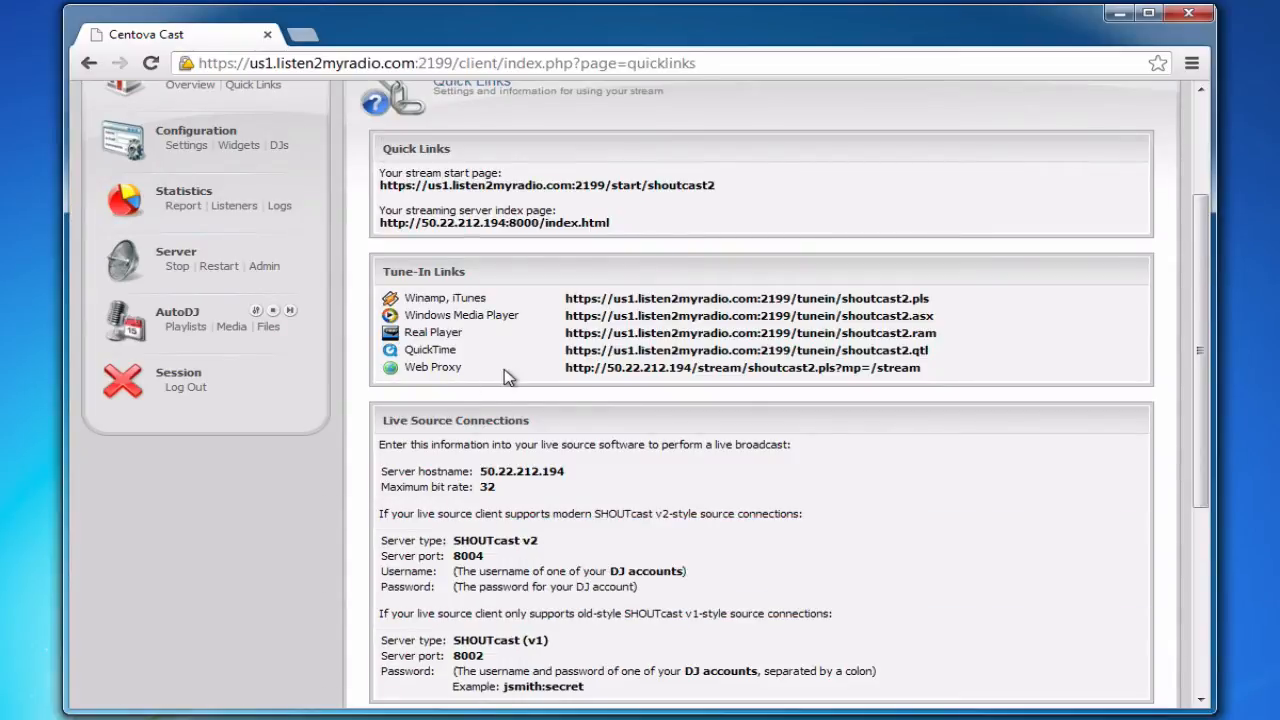
{"action": "scroll", "coordinate": [505, 376], "scroll_direction": "down", "scroll_amount": 1}
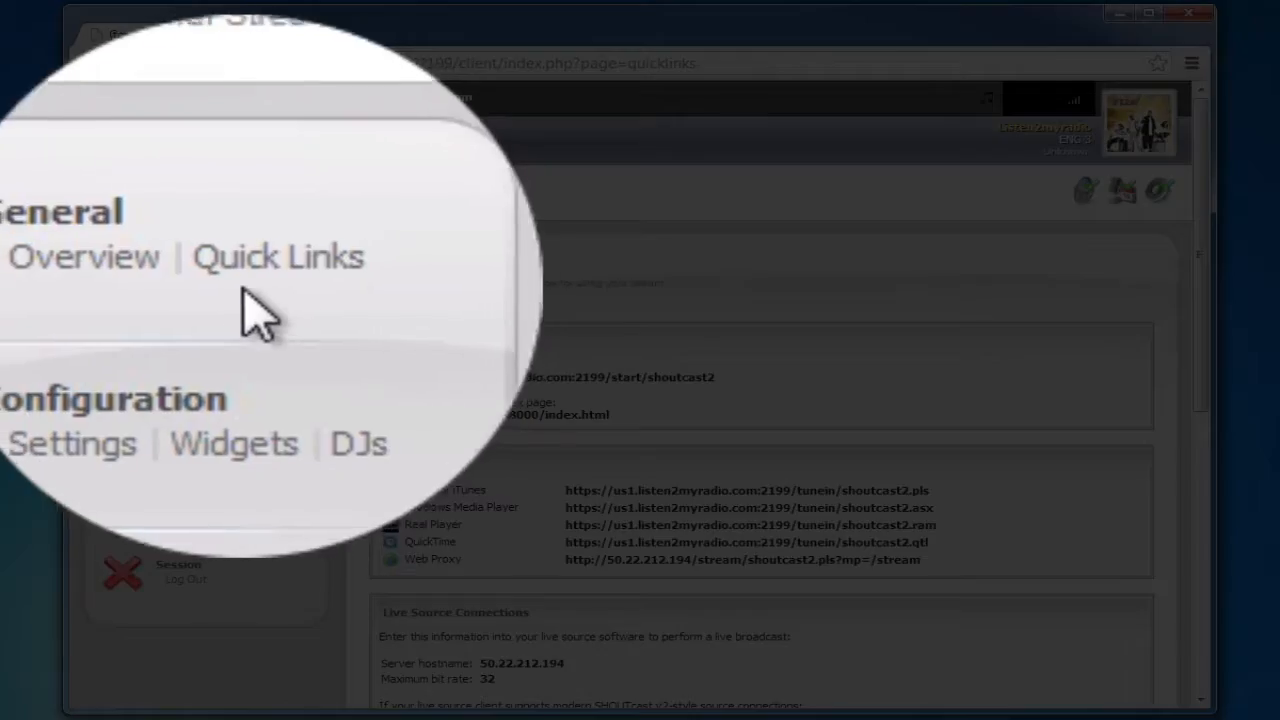
{"action": "scroll", "coordinate": [405, 413], "scroll_direction": "down", "scroll_amount": 2}
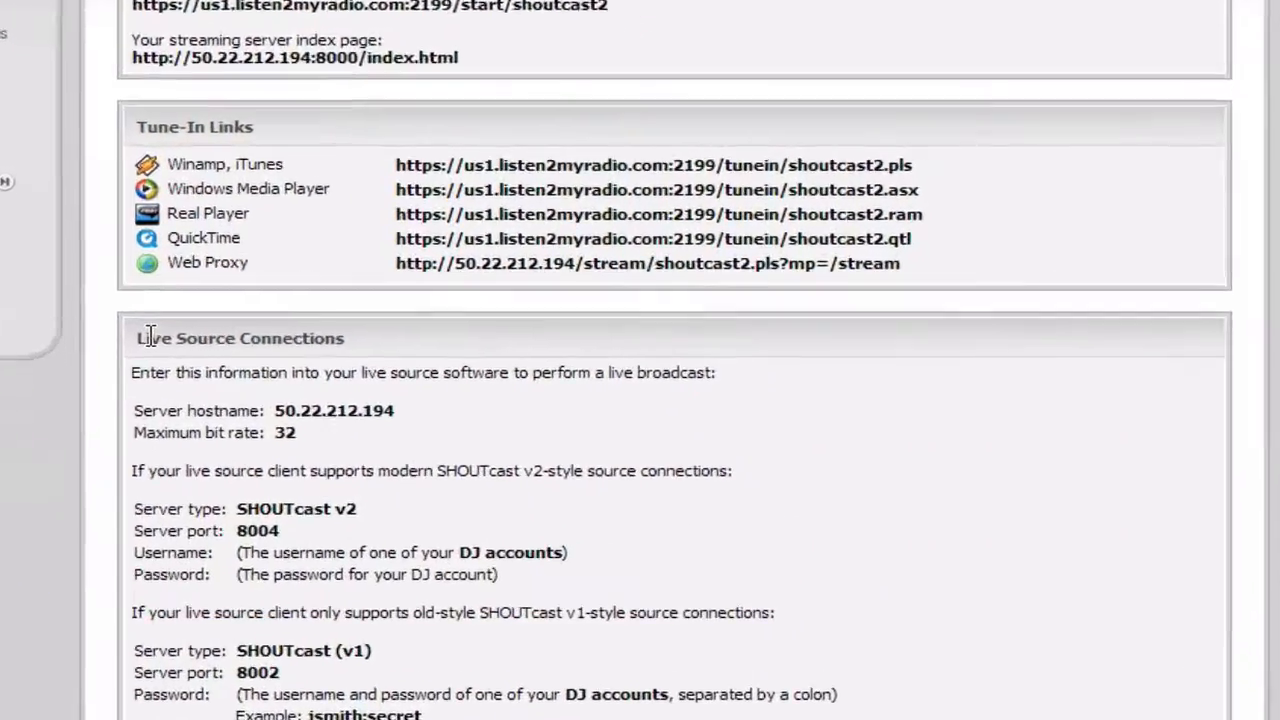
{"action": "scroll", "coordinate": [385, 340], "scroll_direction": "down", "scroll_amount": 3}
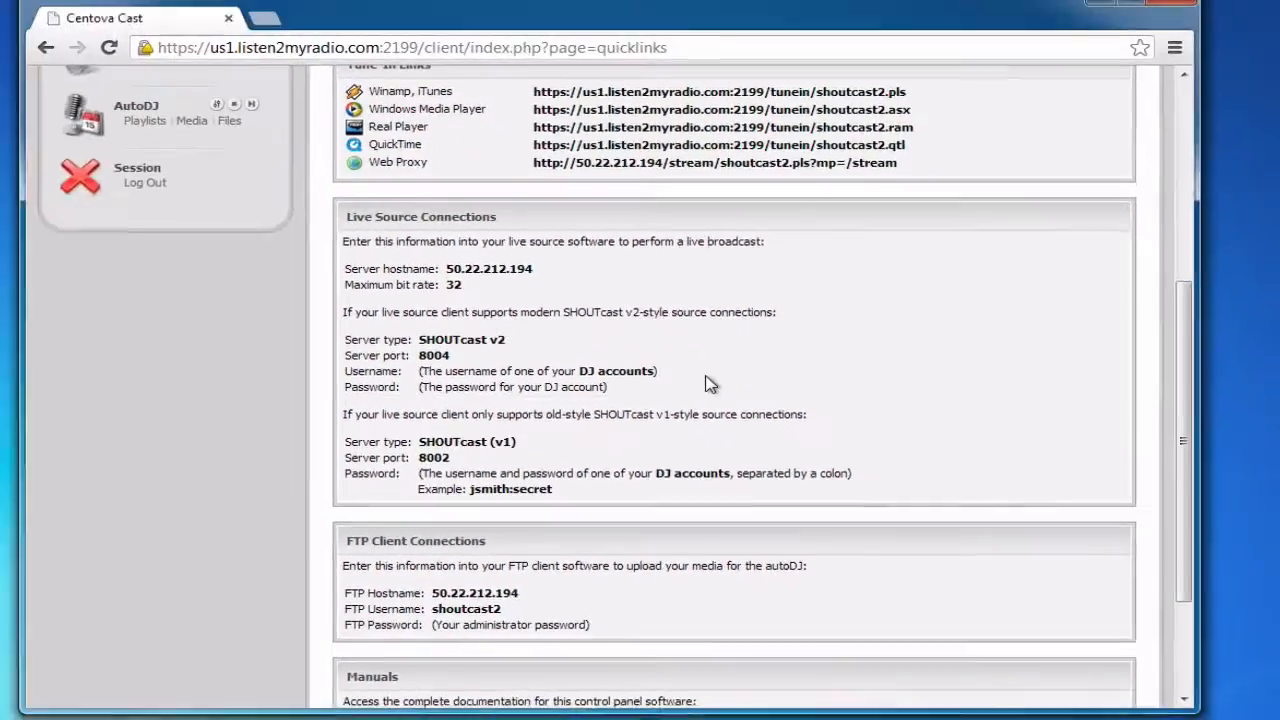
{"action": "scroll", "coordinate": [172, 268], "scroll_direction": "up", "scroll_amount": 5}
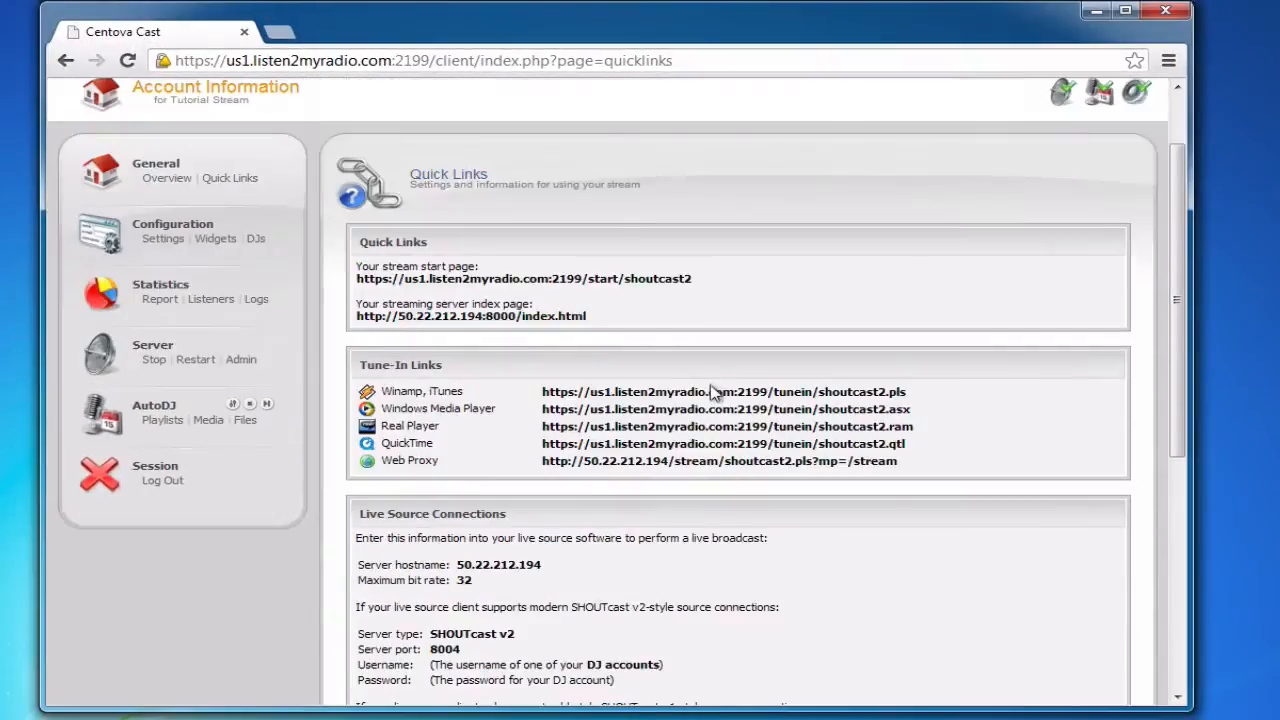
{"action": "left_click", "coordinate": [172, 275]}
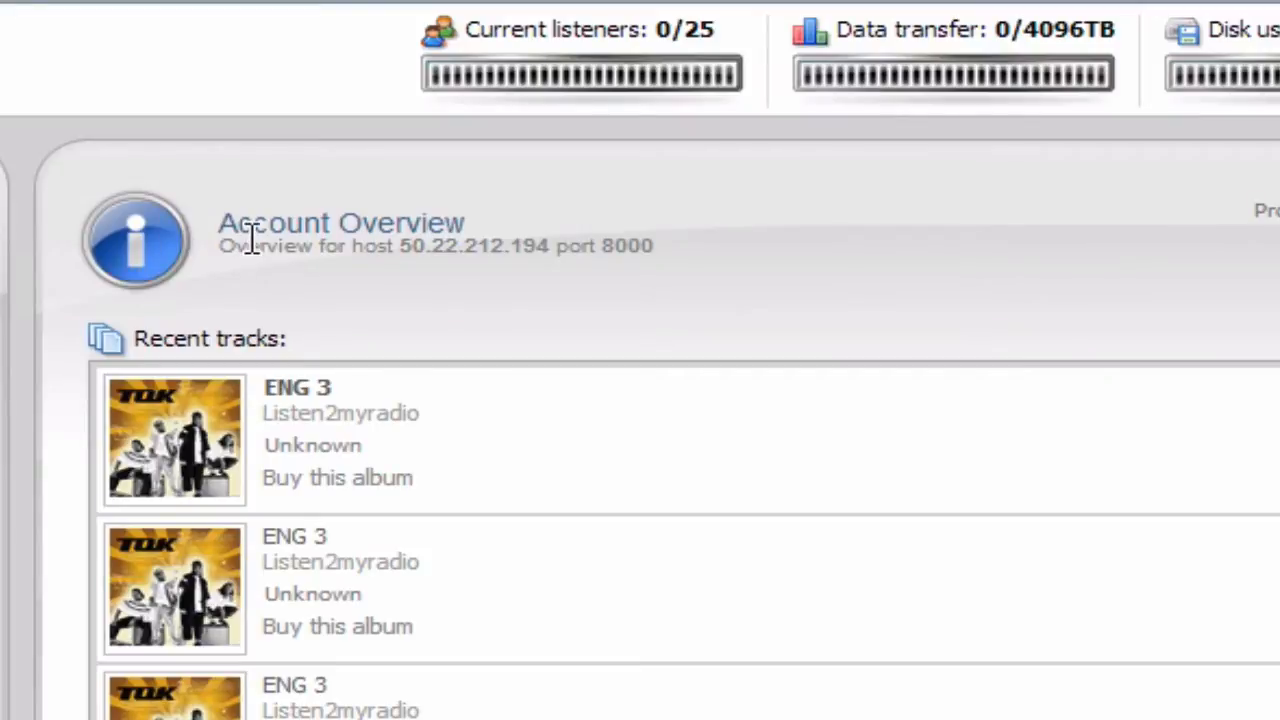
{"action": "left_click_drag", "start_coordinate": [252, 240], "coordinate": [650, 248]}
{"action": "left_click", "coordinate": [645, 283]}
{"action": "left_click_drag", "start_coordinate": [556, 247], "coordinate": [653, 247]}
{"action": "triple_click", "coordinate": [632, 247]}
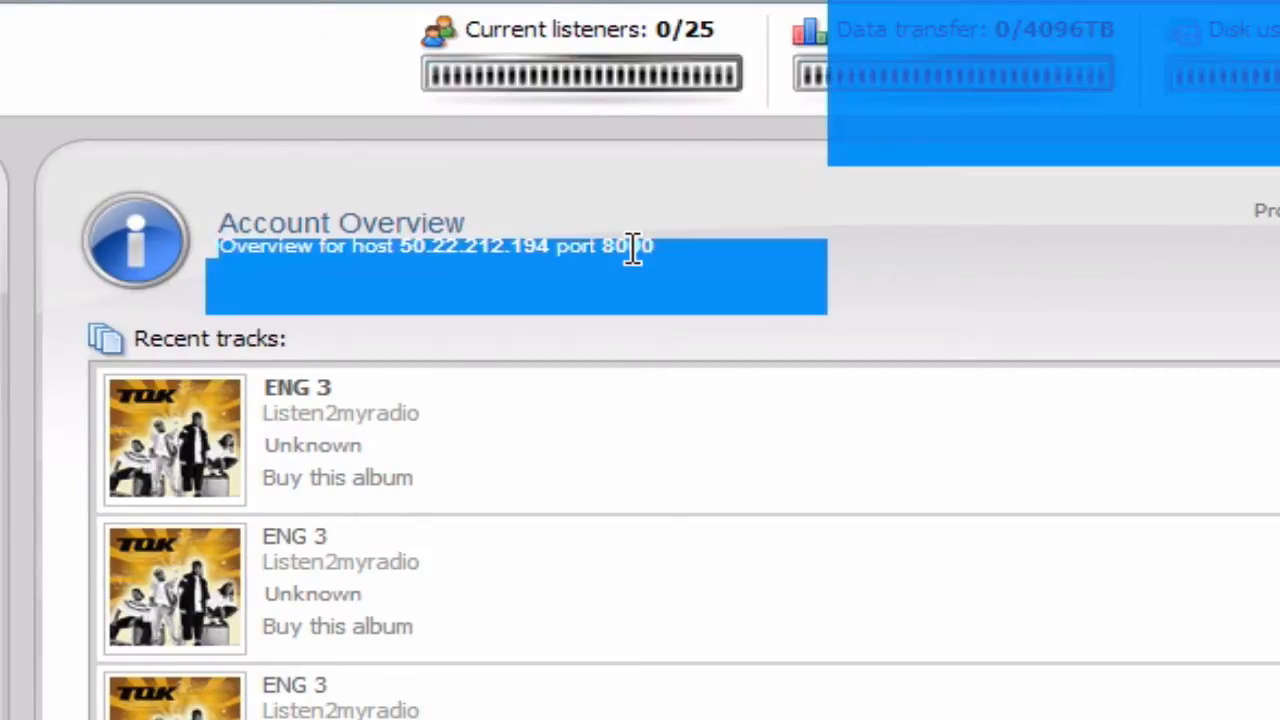
{"action": "left_click", "coordinate": [632, 247]}
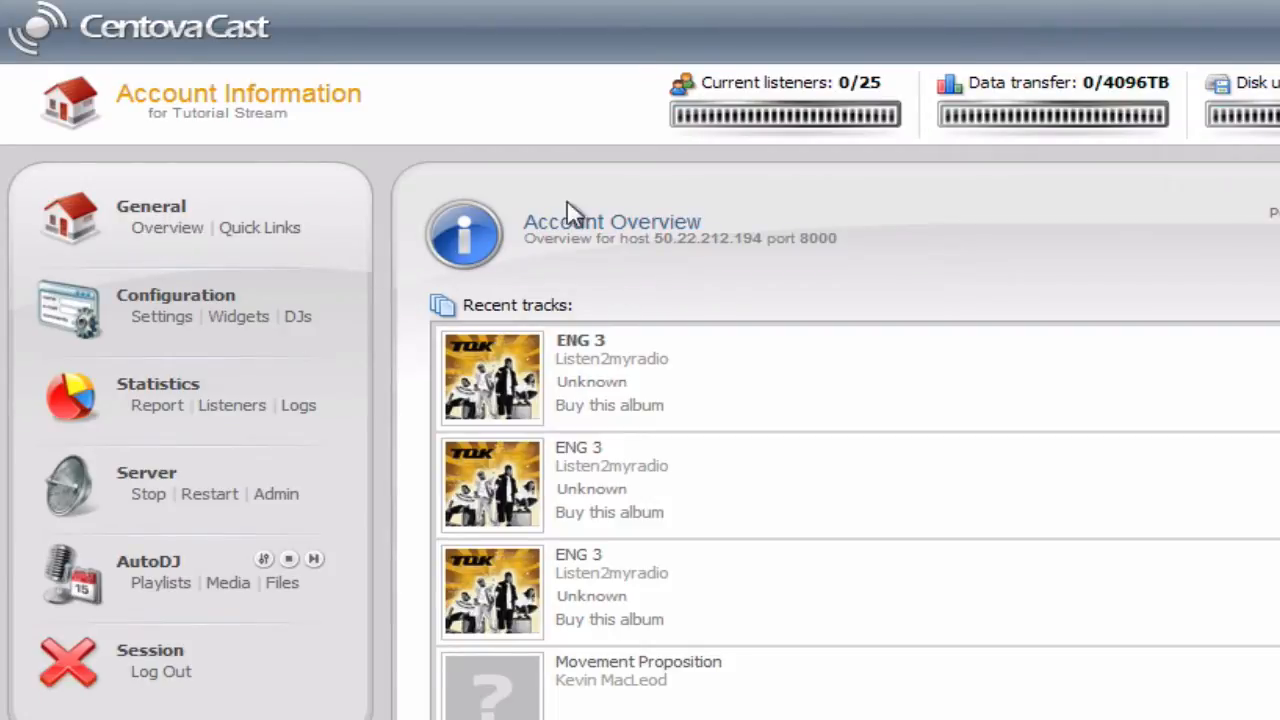
{"action": "double_click", "coordinate": [825, 240]}
{"action": "left_click", "coordinate": [837, 238]}
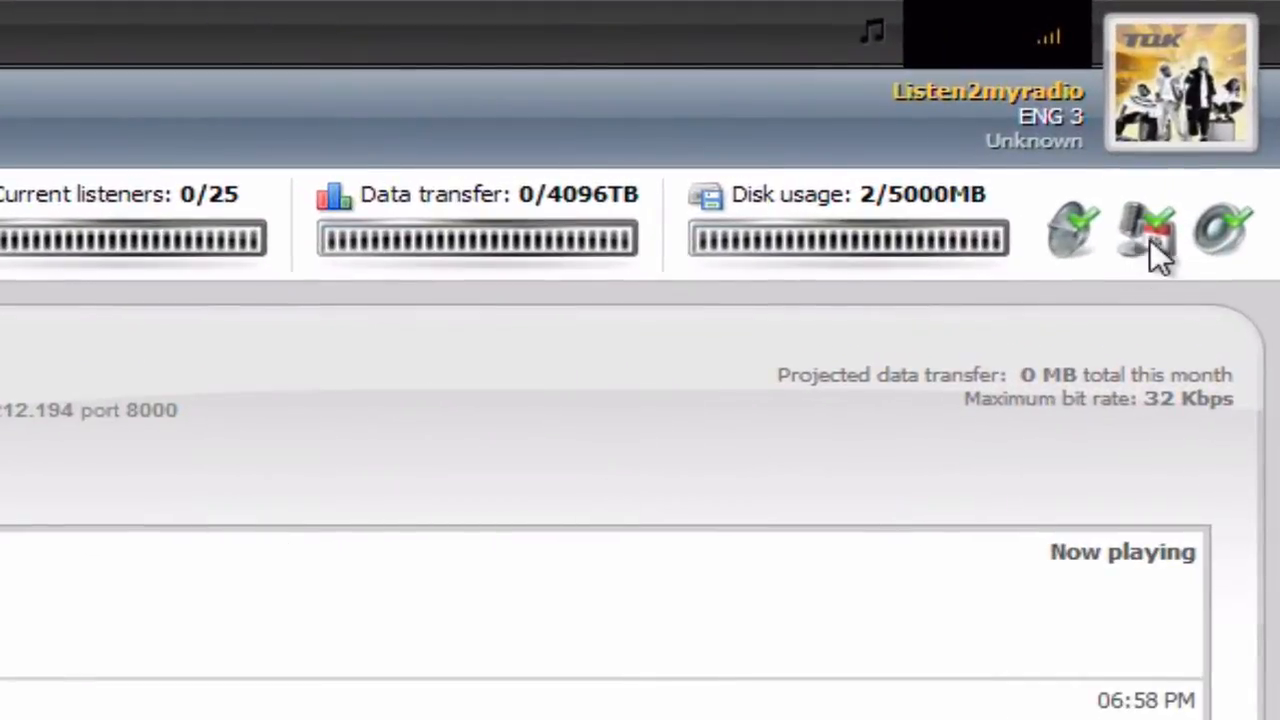
{"action": "mouse_move", "coordinate": [1128, 255]}
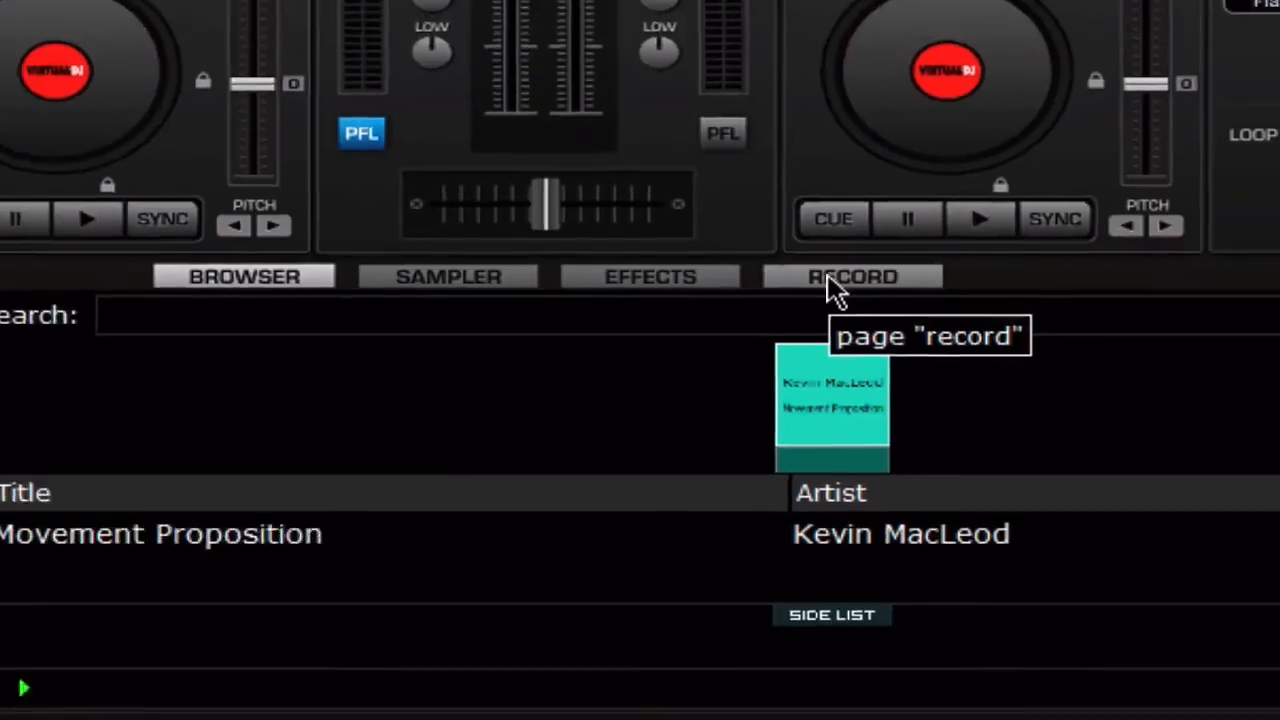
- Open Virtual DJ's Broadcast config from the RECORD tab and choose MPEG (Shoutcast/Icecast2) format
{"action": "left_click", "coordinate": [812, 255]}
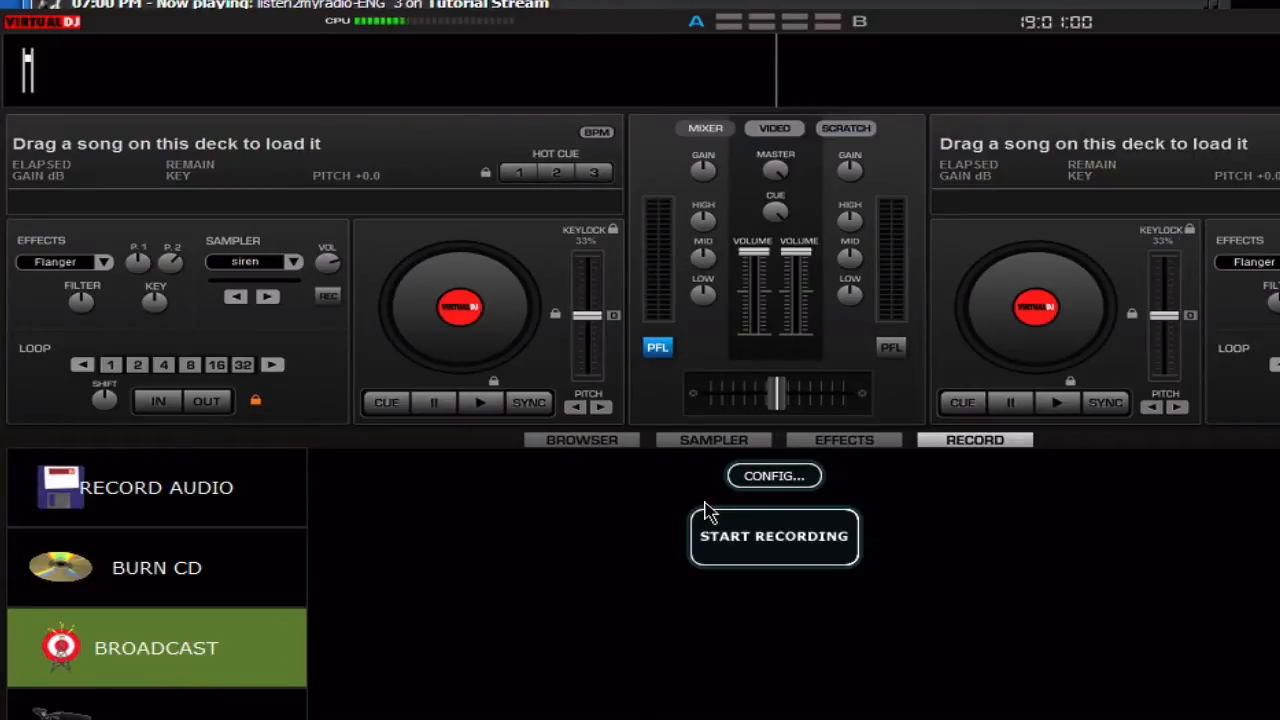
{"action": "left_click", "coordinate": [793, 480]}
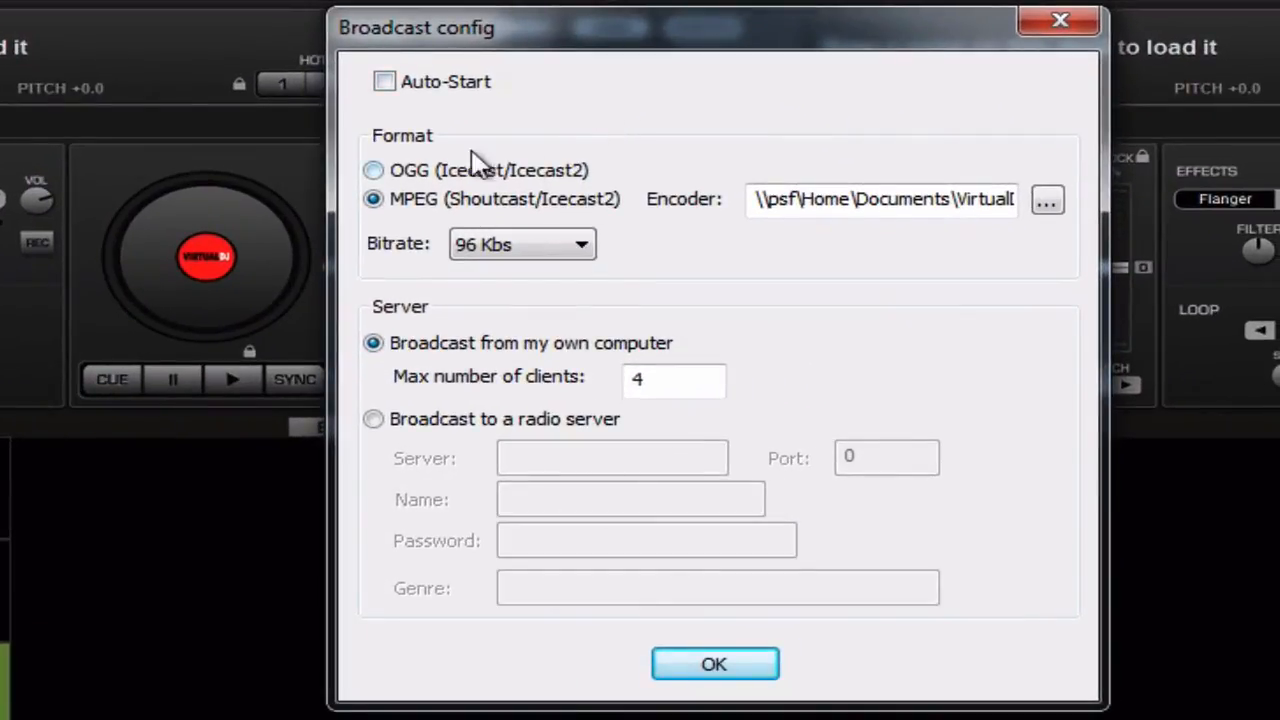
{"action": "left_click", "coordinate": [372, 199]}
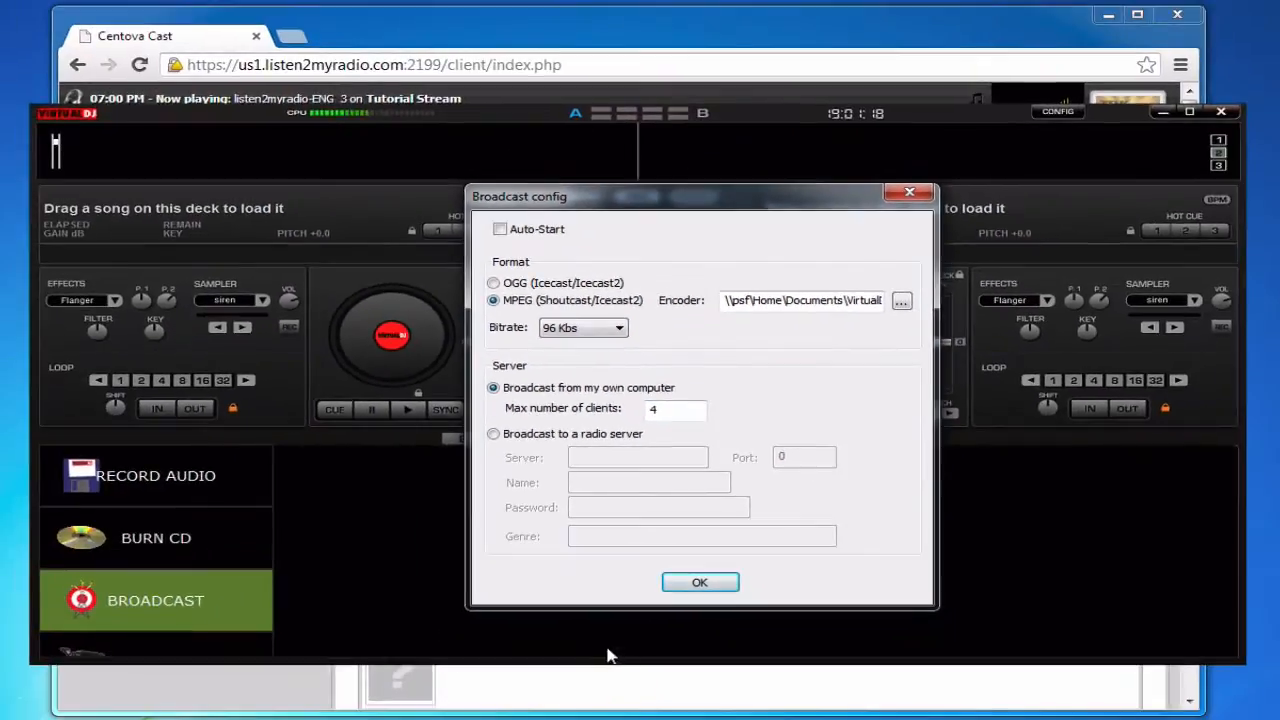
- Open Centova Cast's Quick Links and find the Live Source Connections maximum bit rate of 32
{"action": "left_click", "coordinate": [588, 680]}
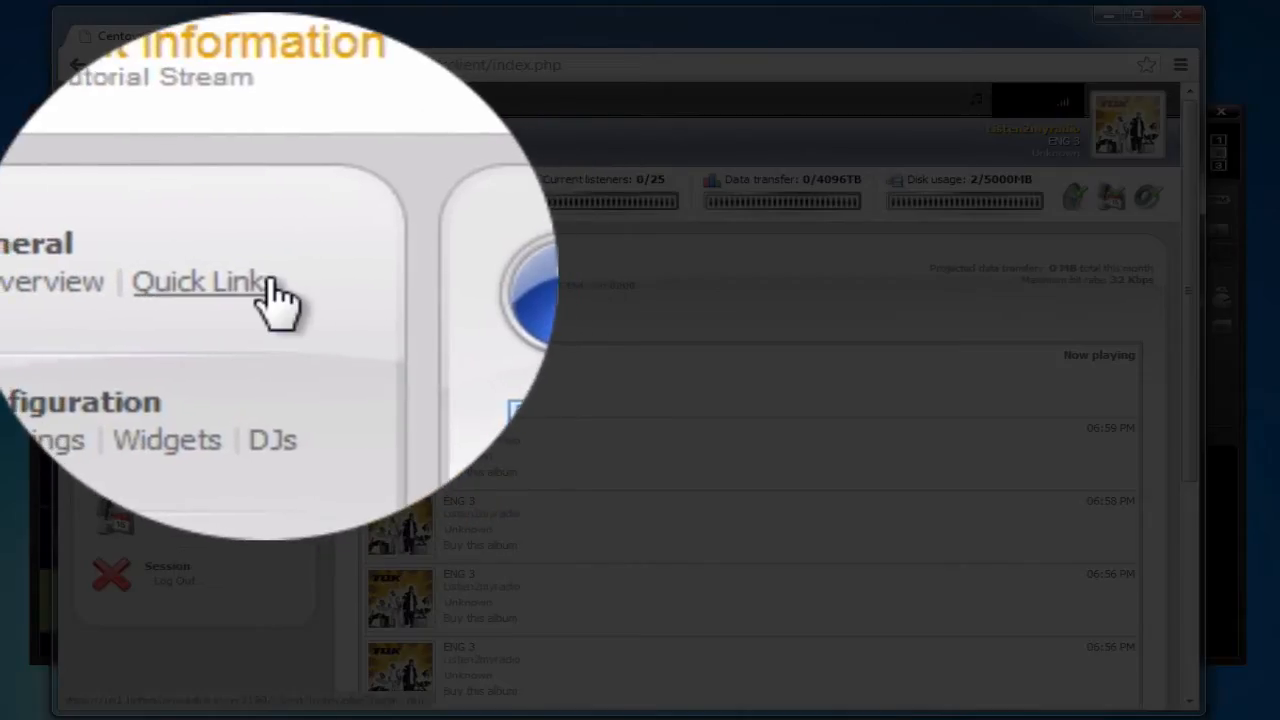
{"action": "left_click", "coordinate": [268, 281]}
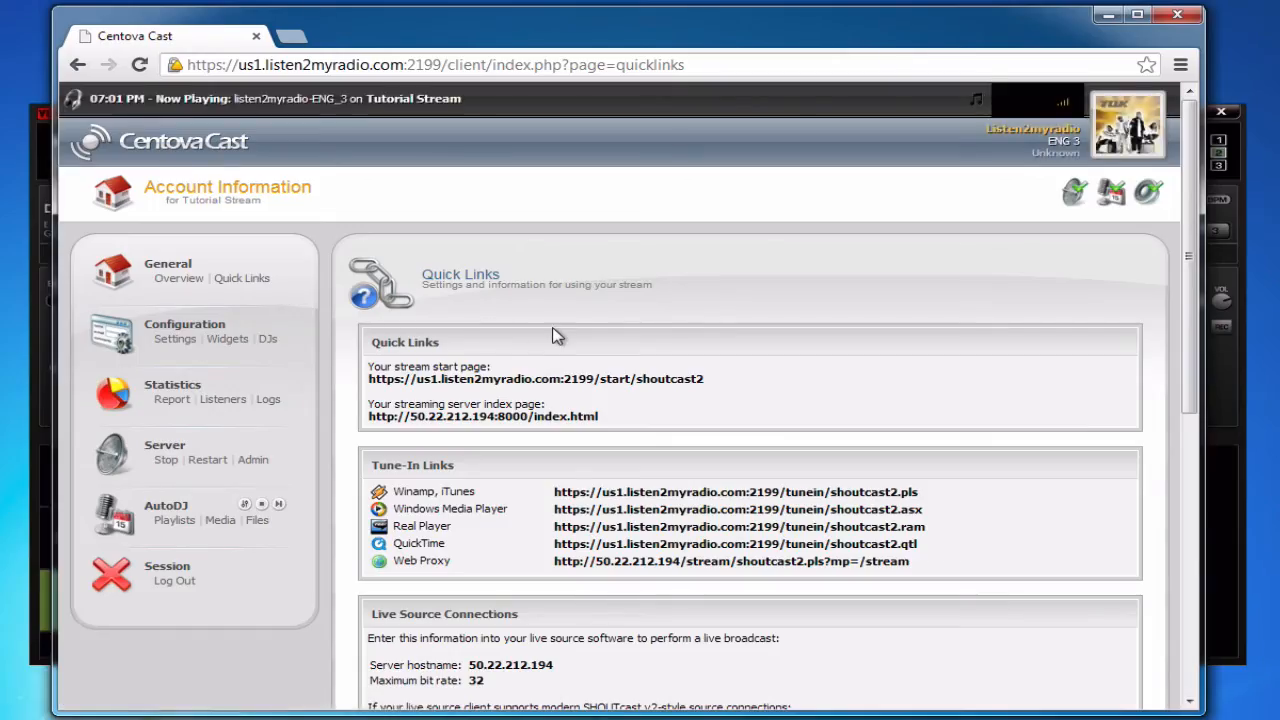
{"action": "scroll", "coordinate": [557, 337], "scroll_direction": "down", "scroll_amount": 1}
{"action": "scroll", "coordinate": [557, 337], "scroll_direction": "down", "scroll_amount": 2}
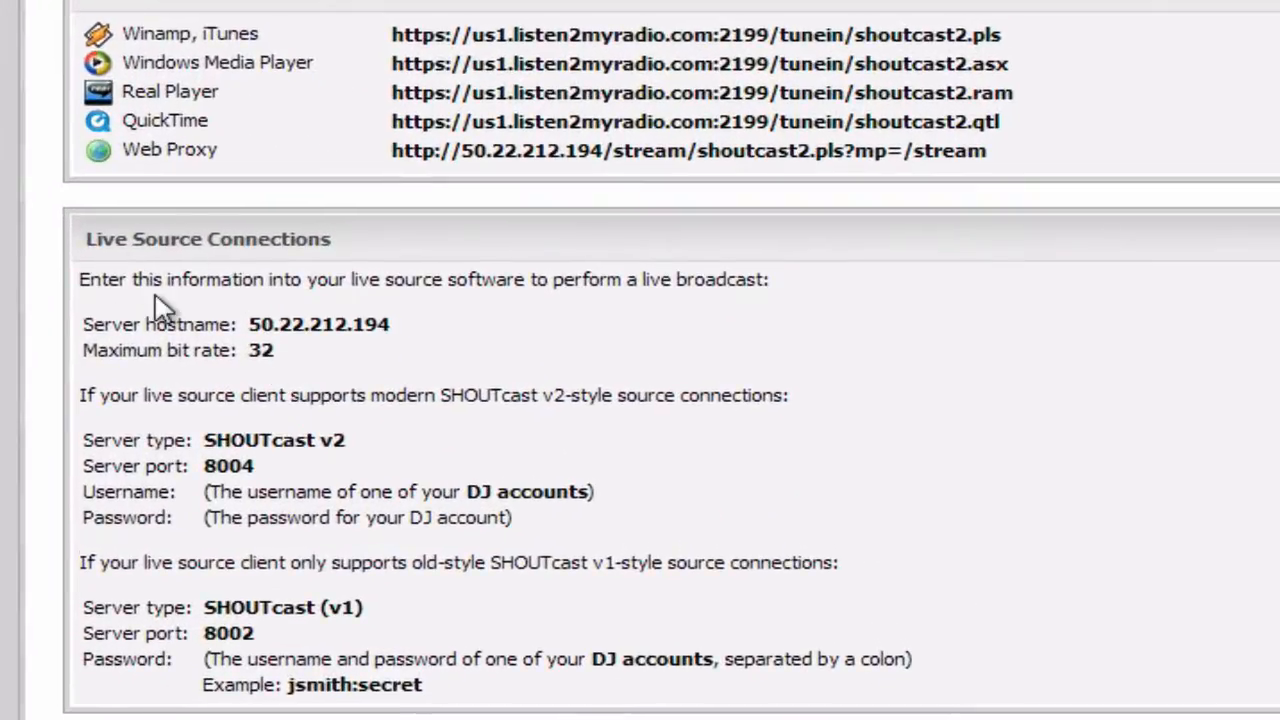
{"action": "left_click_drag", "start_coordinate": [84, 350], "coordinate": [255, 350]}
{"action": "left_click", "coordinate": [236, 357]}
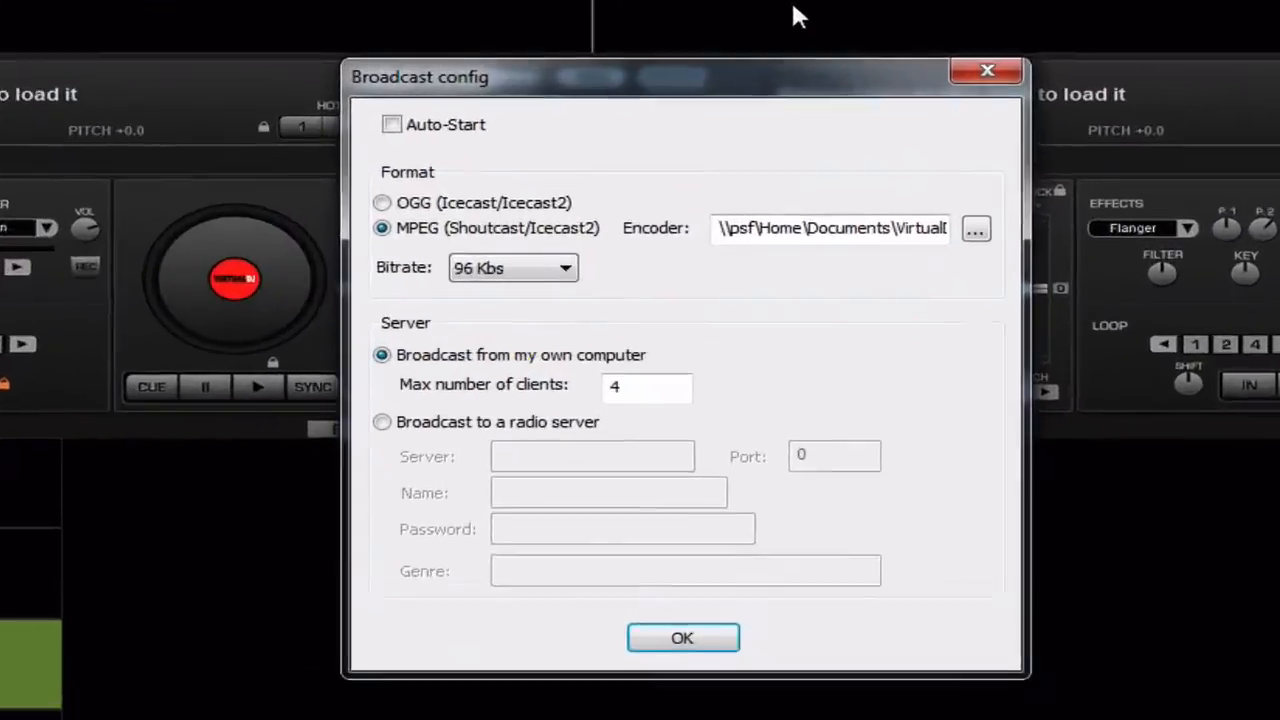
- Set the Virtual DJ broadcast bitrate to 32 Kbs and broadcast to a radio server
{"action": "left_click", "coordinate": [523, 270]}
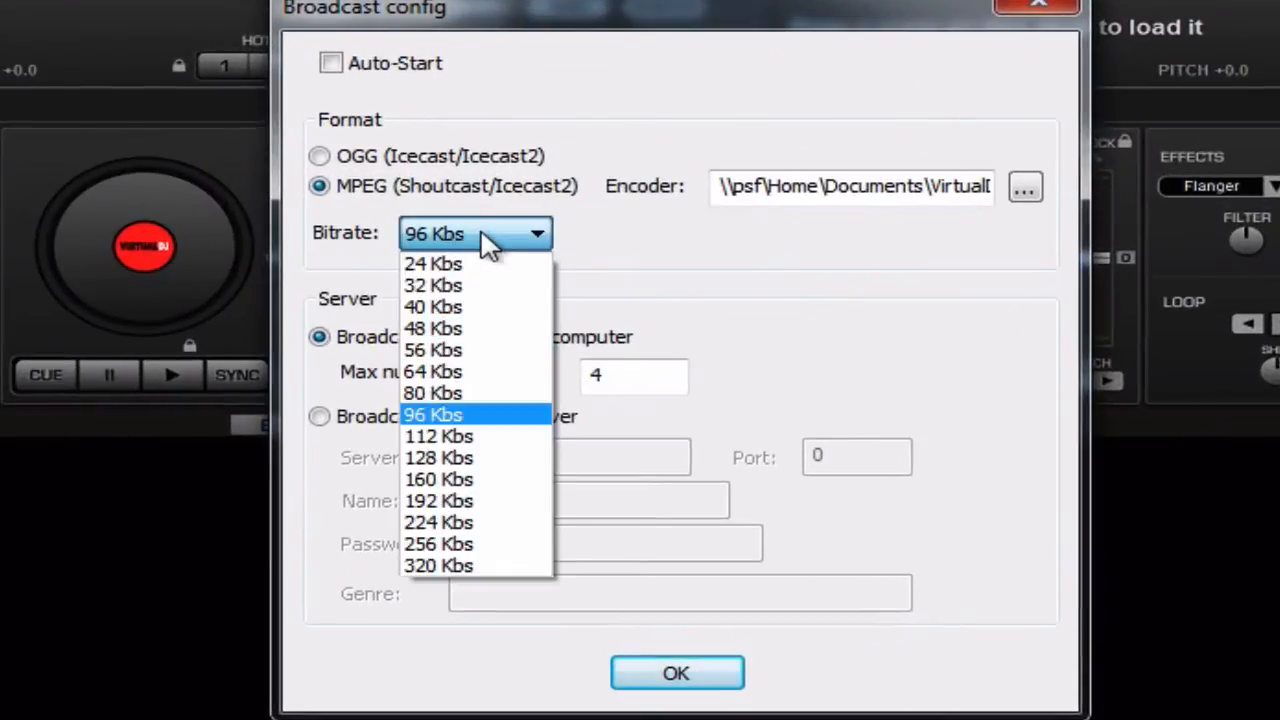
{"action": "left_click", "coordinate": [478, 289]}
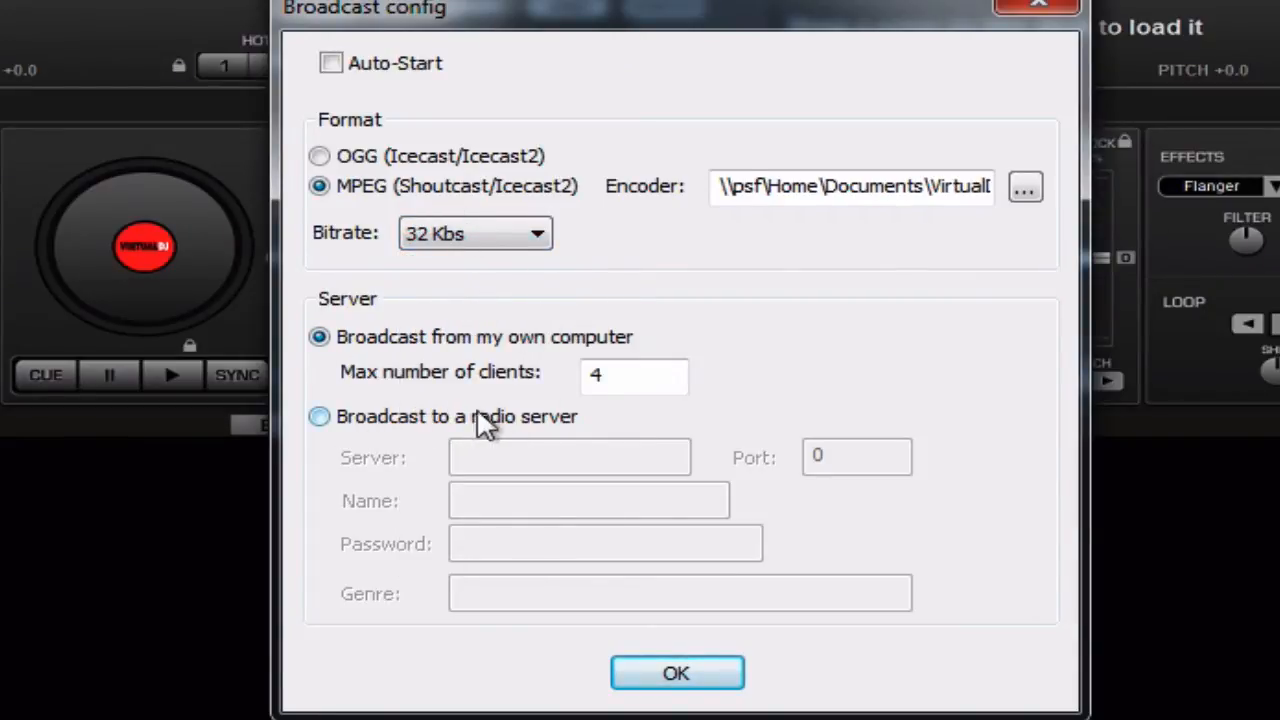
{"action": "left_click", "coordinate": [555, 420]}
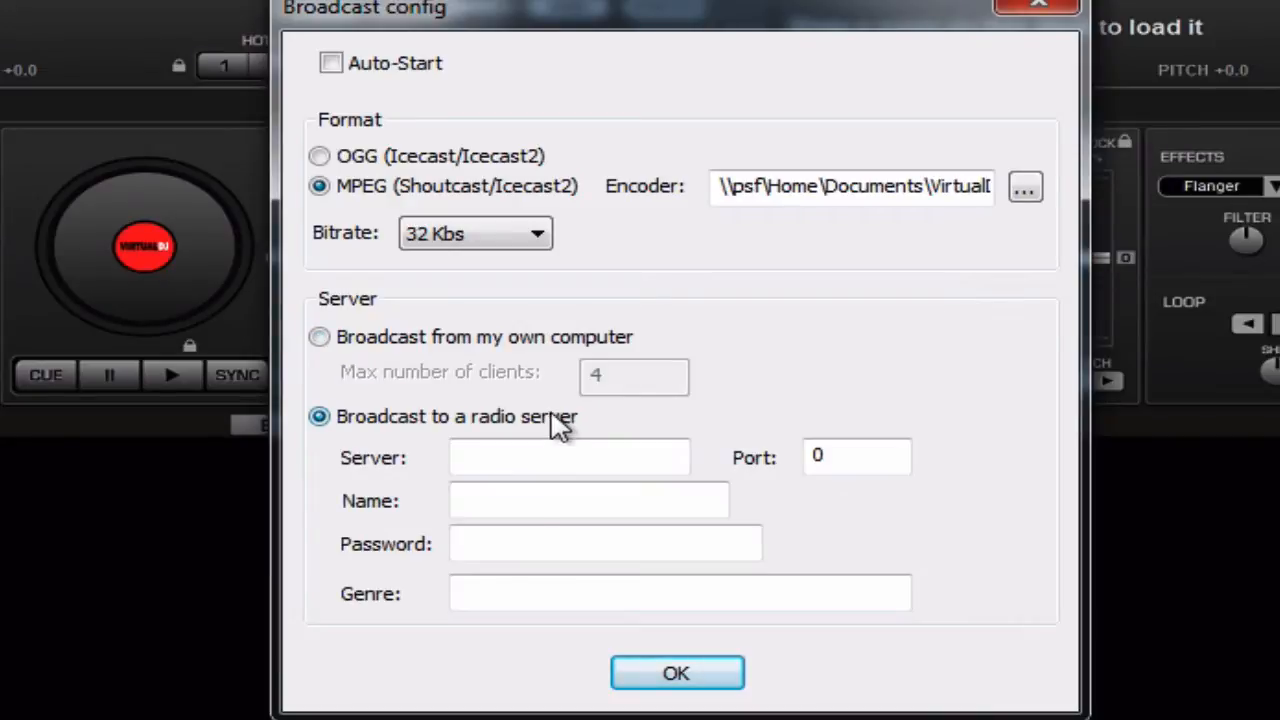
{"action": "left_click", "coordinate": [550, 452]}
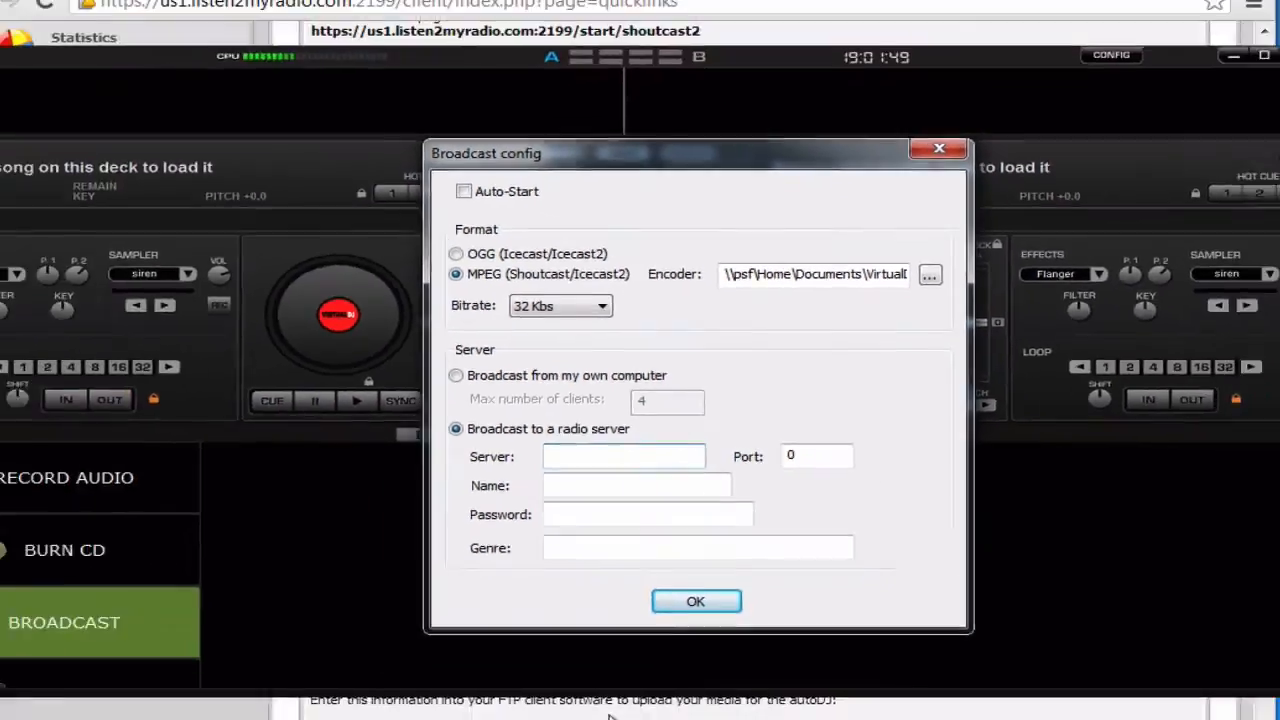
{"action": "left_click", "coordinate": [611, 714]}
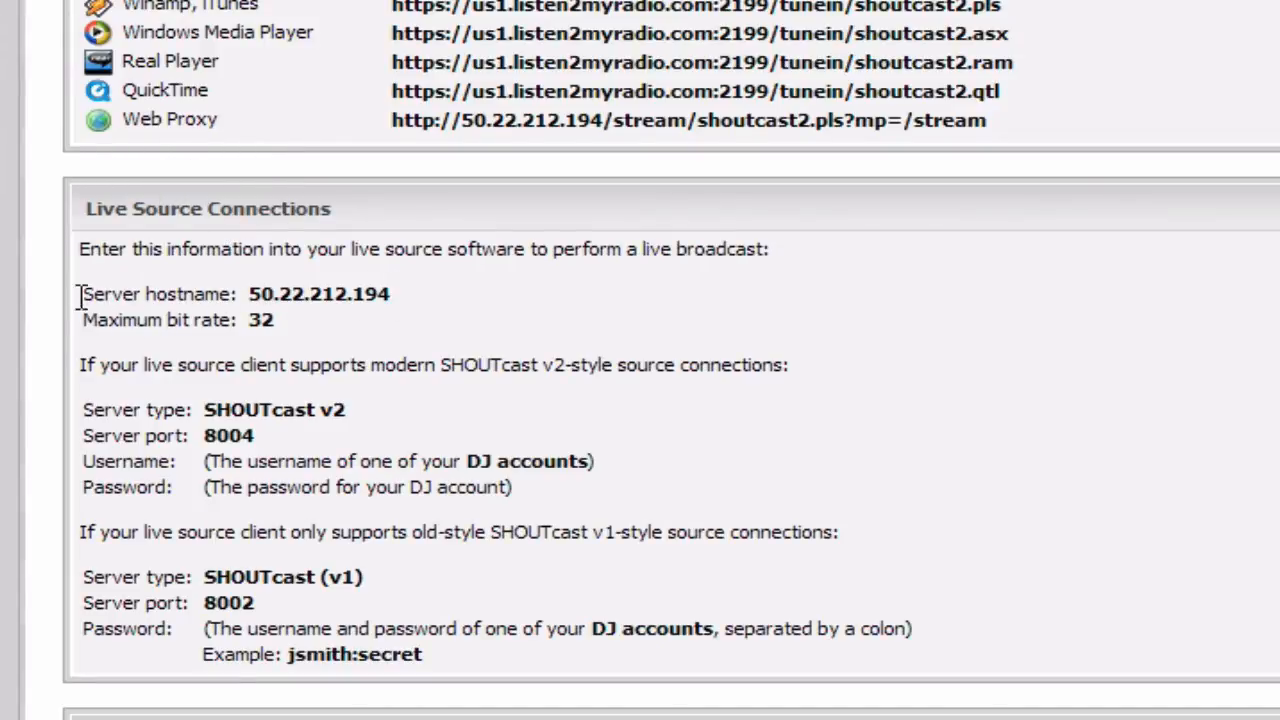
- Copy the server hostname 50.22.212.194 from Centova Cast's live source details
{"action": "left_click_drag", "start_coordinate": [249, 294], "coordinate": [389, 294]}
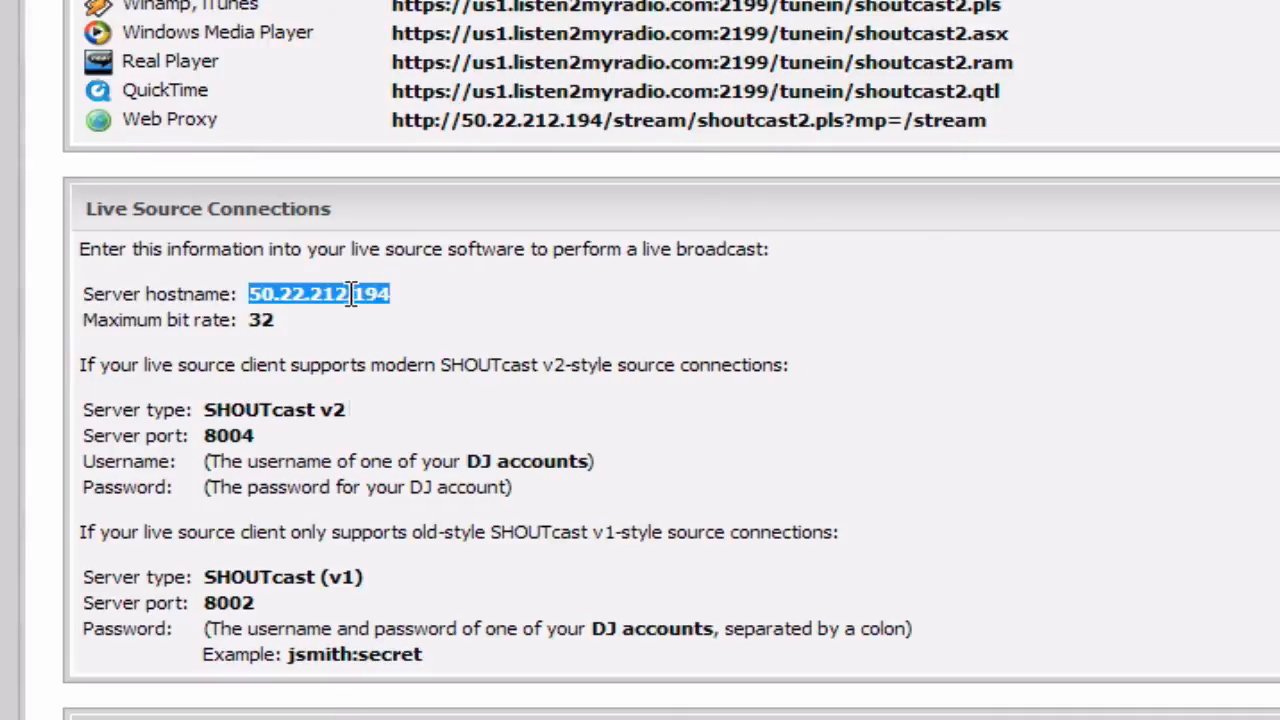
{"action": "right_click", "coordinate": [352, 294]}
{"action": "left_click", "coordinate": [410, 330]}
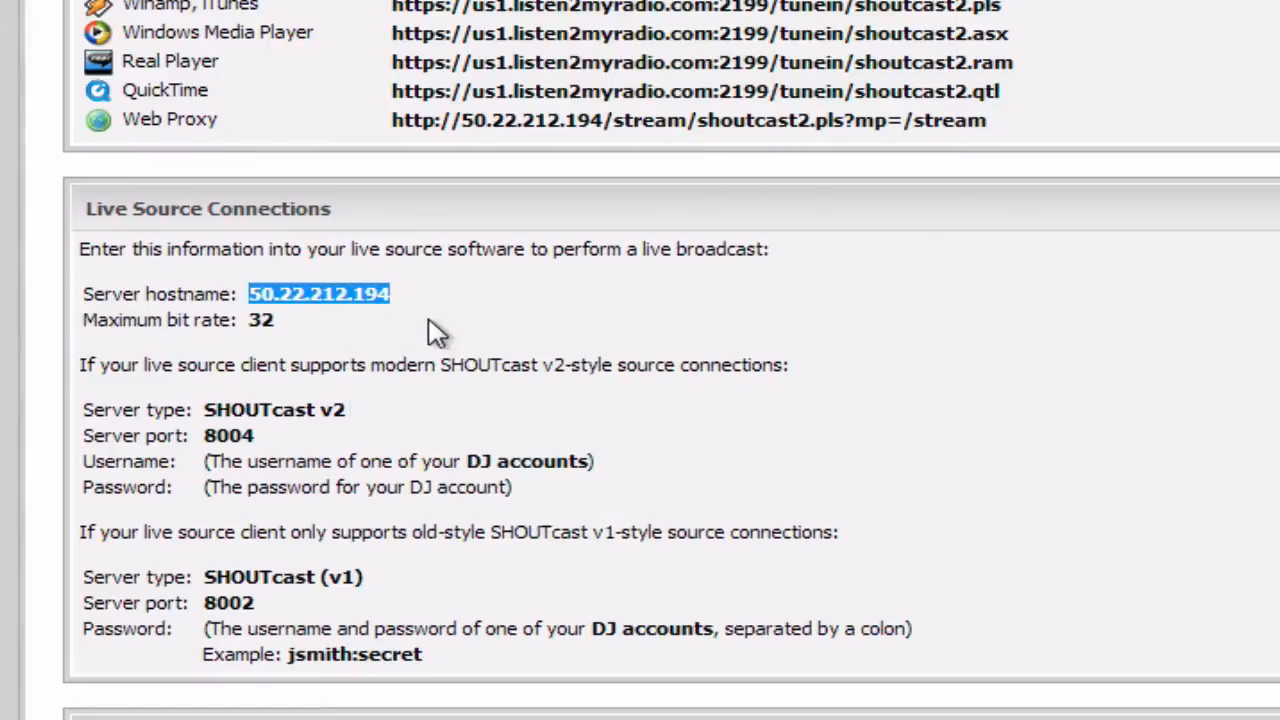
{"action": "left_click", "coordinate": [425, 327]}
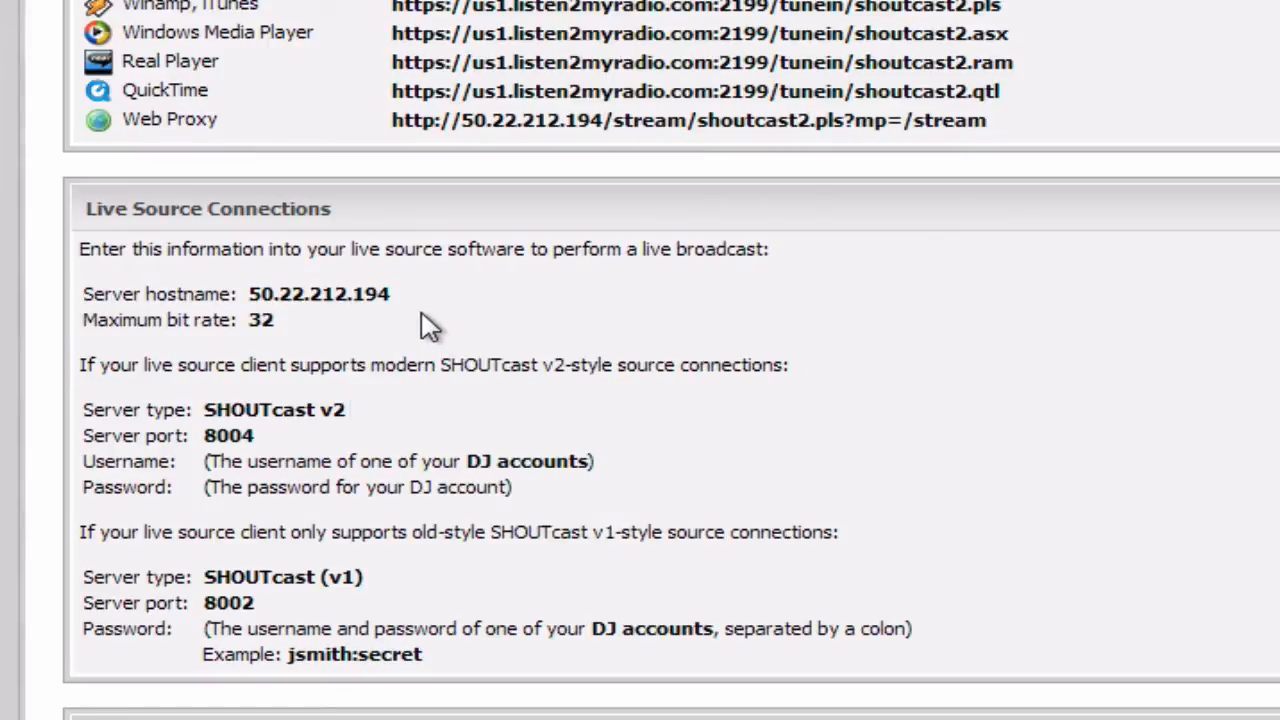
{"action": "double_click", "coordinate": [253, 294]}
{"action": "left_click", "coordinate": [330, 301]}
{"action": "left_click_drag", "start_coordinate": [391, 288], "coordinate": [334, 288]}
{"action": "left_click", "coordinate": [333, 288]}
{"action": "left_click_drag", "start_coordinate": [249, 294], "coordinate": [385, 294]}
{"action": "right_click", "coordinate": [354, 294]}
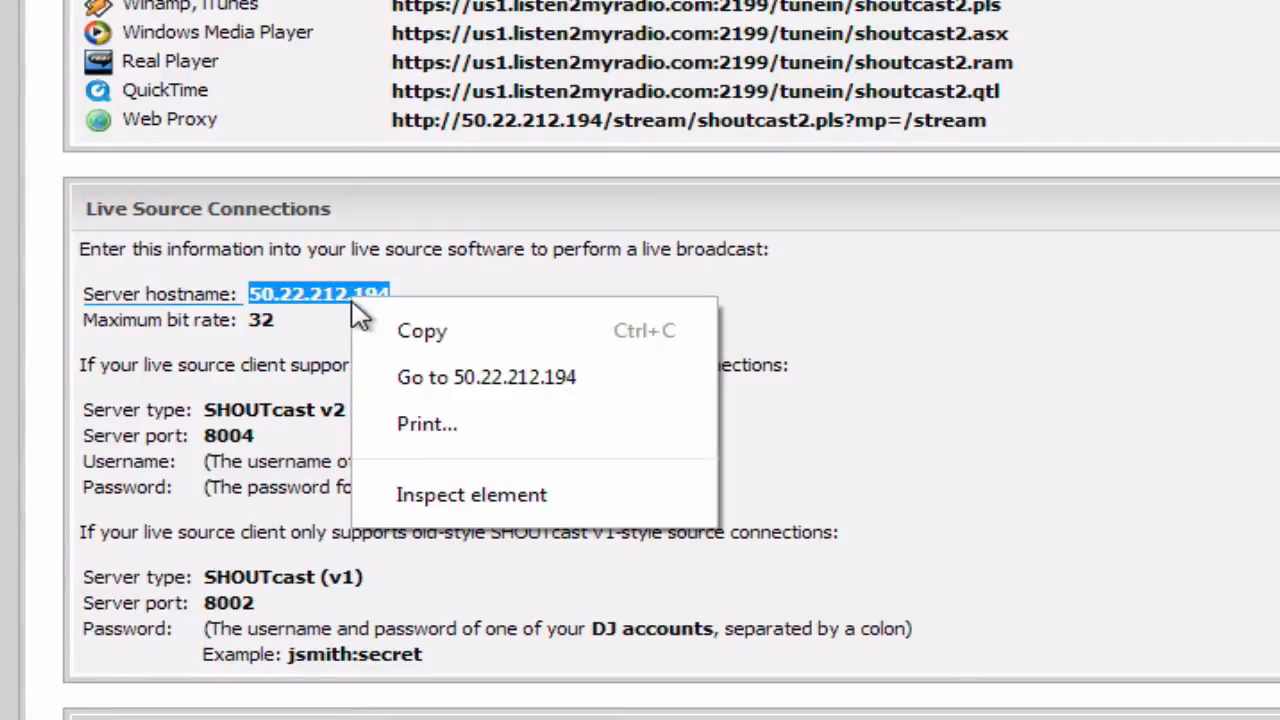
{"action": "left_click", "coordinate": [360, 328]}
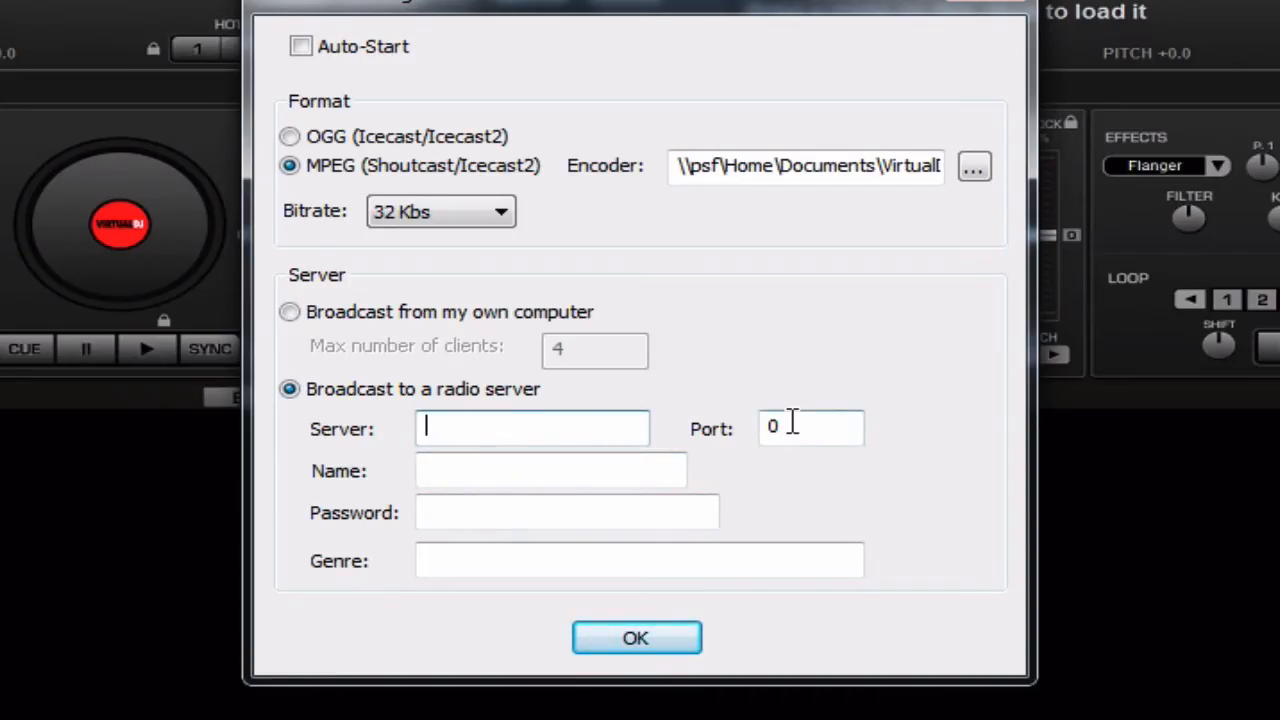
- Paste 50.22.212.194 into Virtual DJ's Server field and delete the leading blanks
{"action": "right_click", "coordinate": [491, 429]}
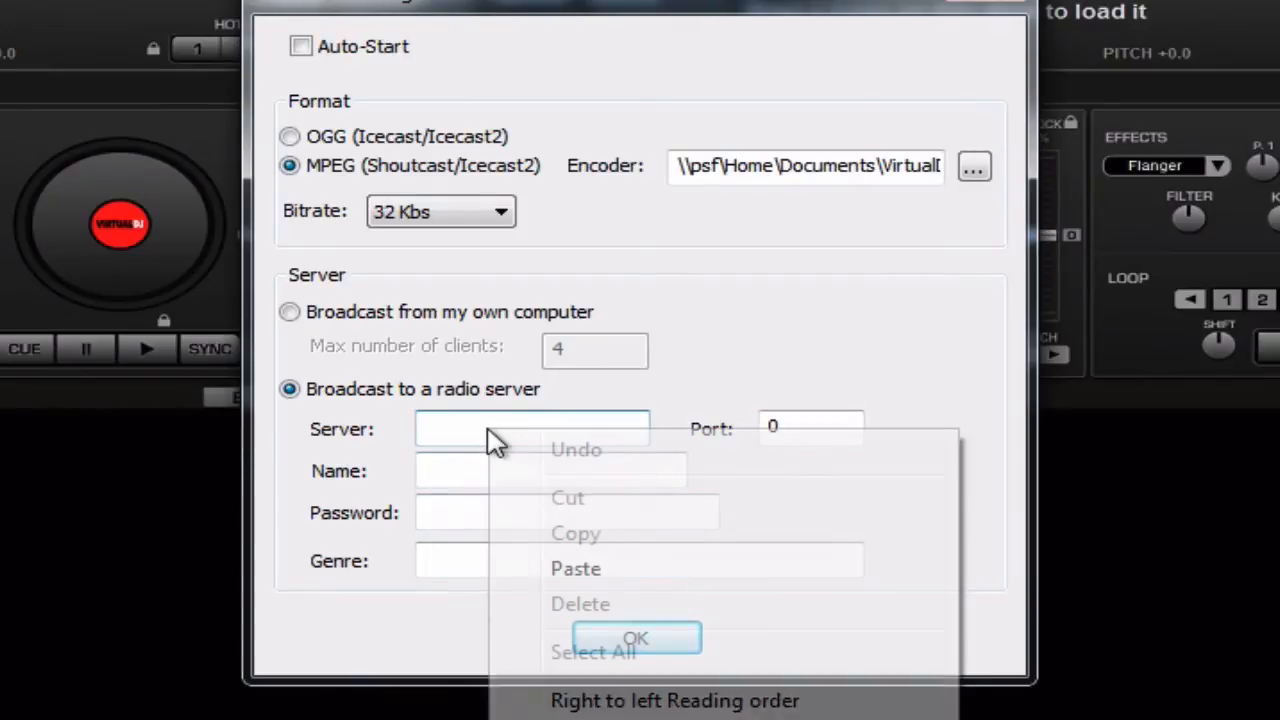
{"action": "left_click", "coordinate": [586, 569]}
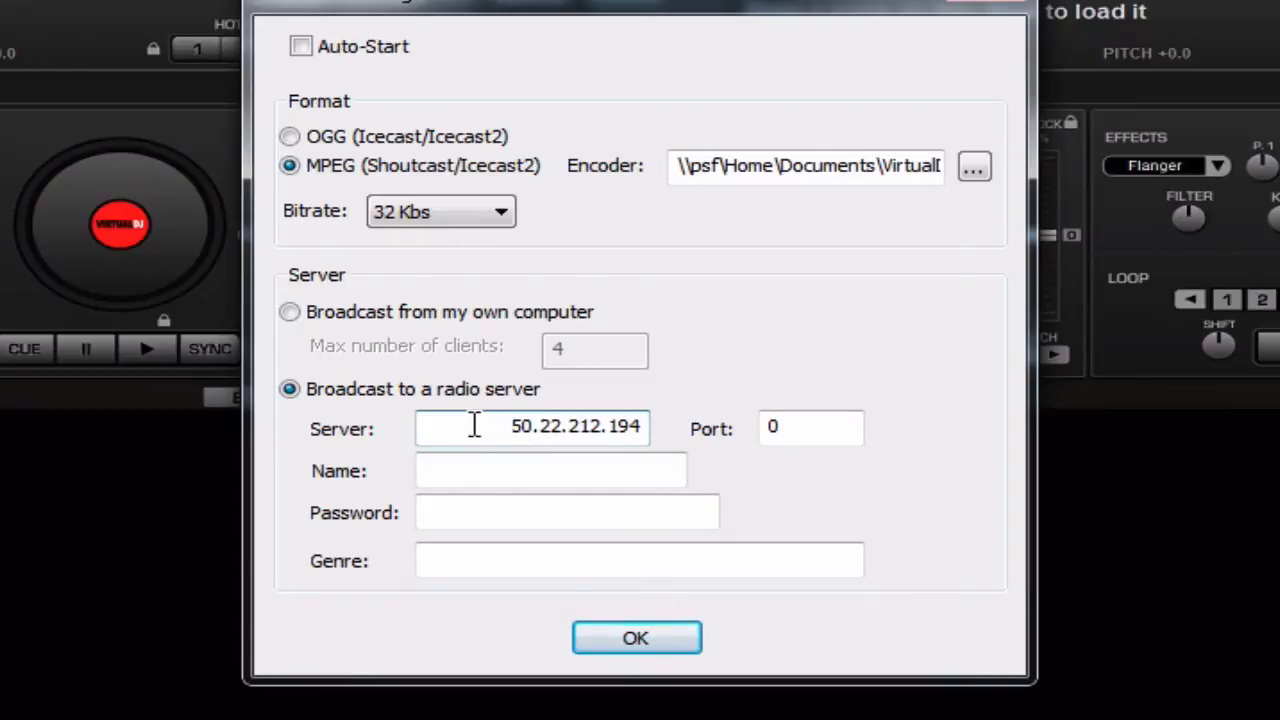
{"action": "left_click_drag", "start_coordinate": [510, 428], "coordinate": [380, 426]}
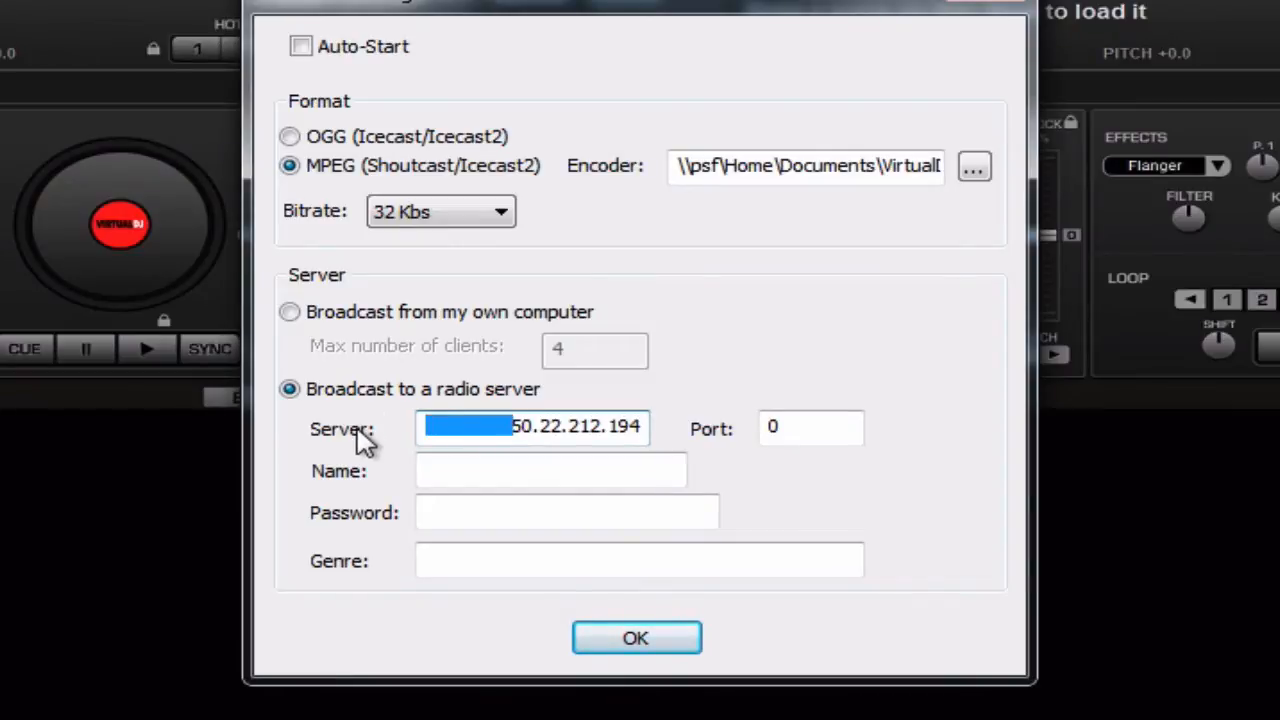
{"action": "key", "text": "BackSpace"}
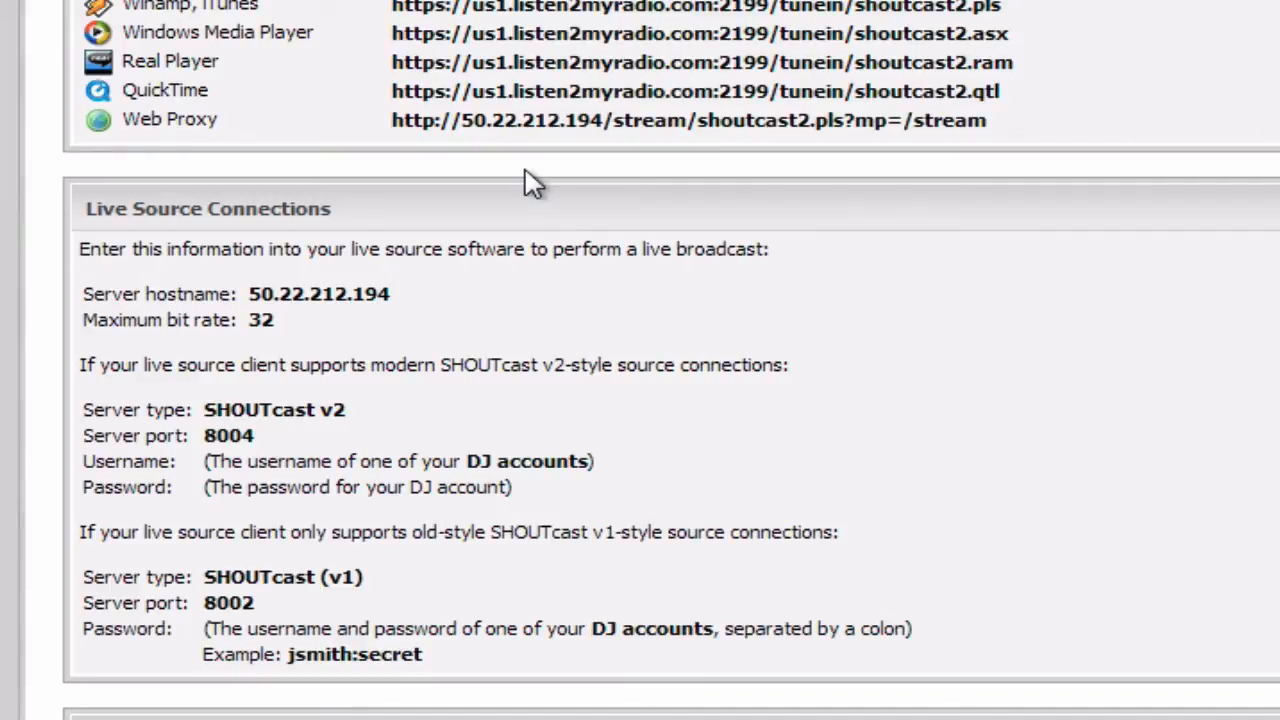
- Copy port 8002 listed for SHOUTcast (v1) in Live Source Connections
{"action": "double_click", "coordinate": [259, 577]}
{"action": "left_click_drag", "start_coordinate": [259, 577], "coordinate": [354, 572]}
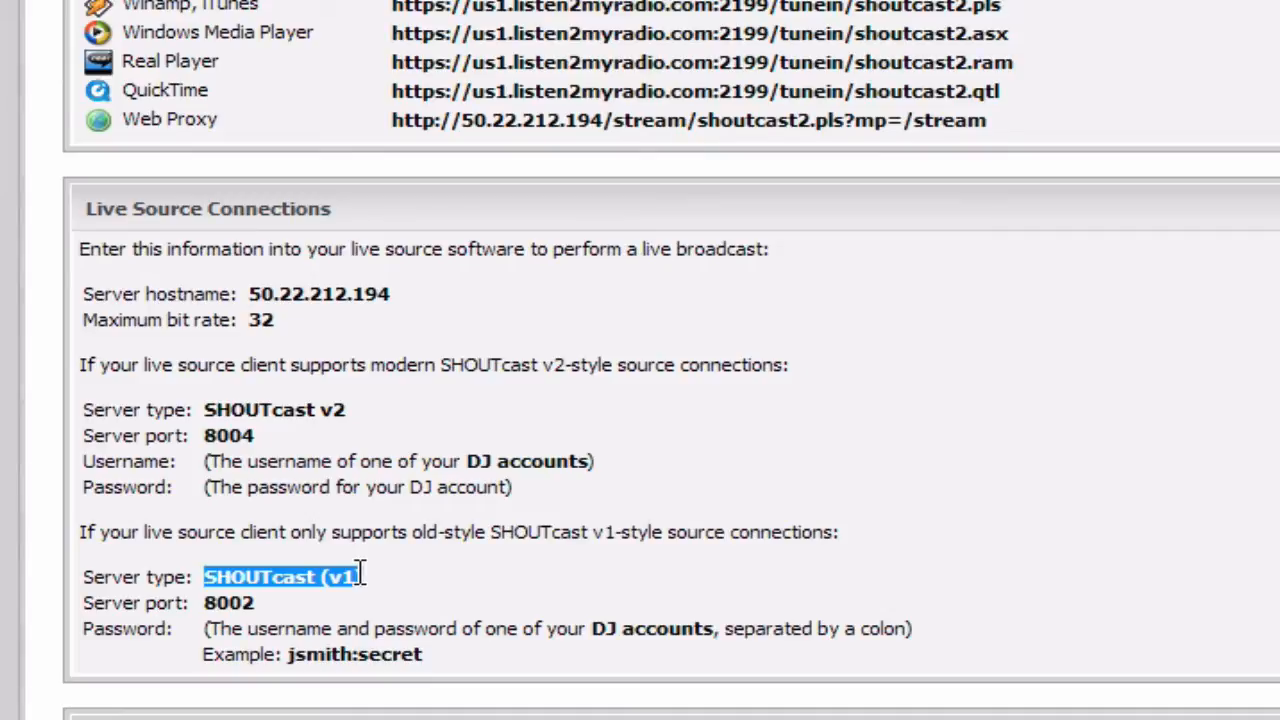
{"action": "left_click_drag", "start_coordinate": [362, 573], "coordinate": [366, 574]}
{"action": "left_click", "coordinate": [366, 575]}
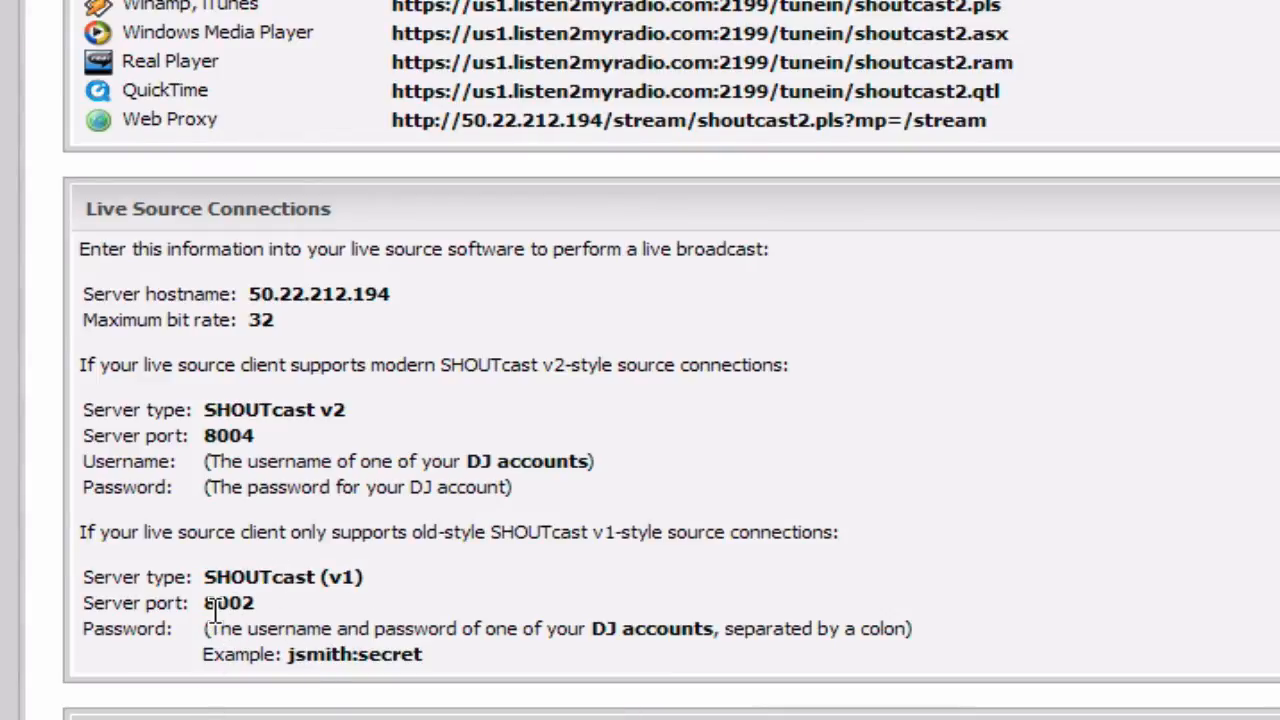
{"action": "double_click", "coordinate": [212, 603]}
{"action": "right_click", "coordinate": [216, 604]}
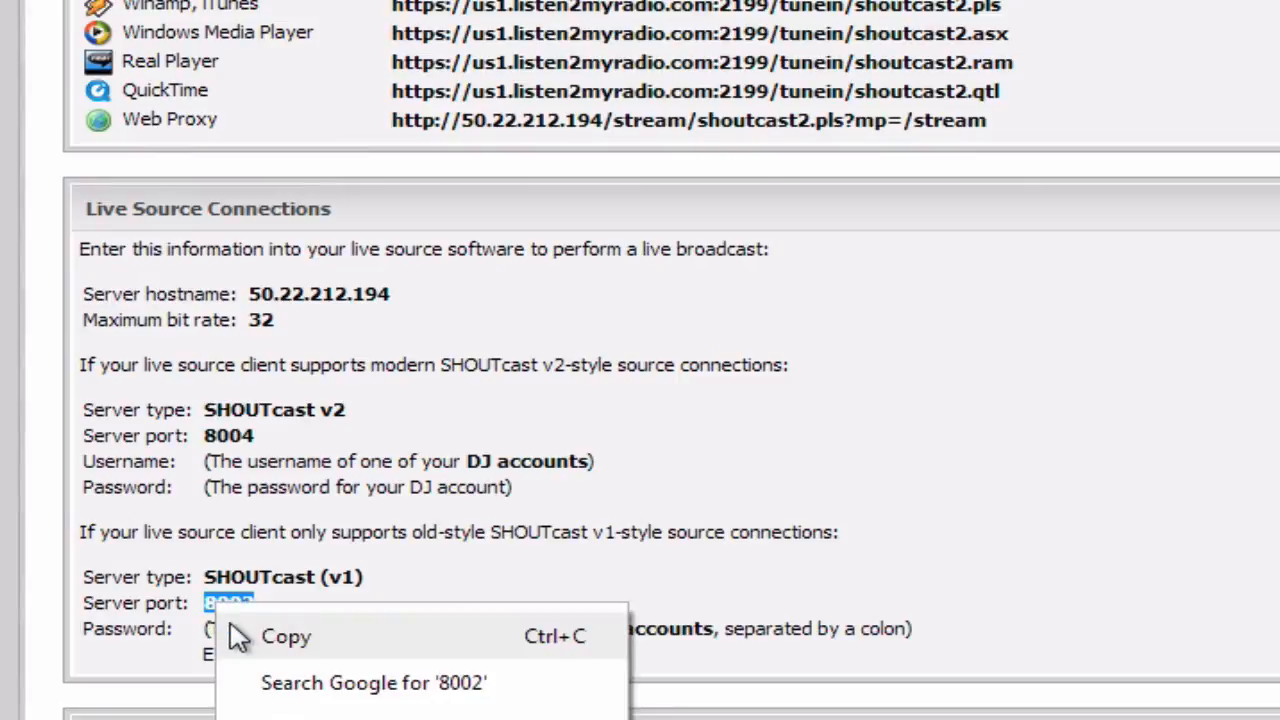
{"action": "left_click", "coordinate": [238, 636]}
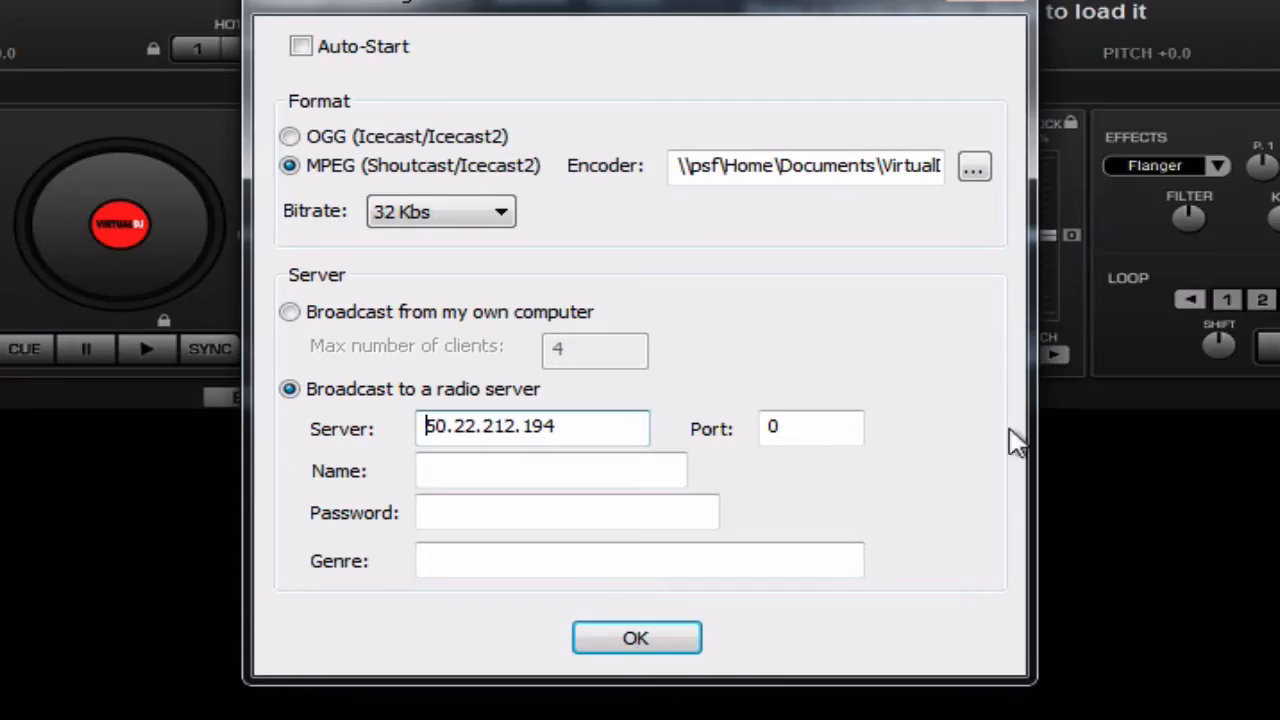
- Paste 8002 as the broadcast port and name the stream 'Tutorial Stream'
{"action": "double_click", "coordinate": [849, 429]}
{"action": "right_click", "coordinate": [848, 431]}
{"action": "left_click", "coordinate": [933, 569]}
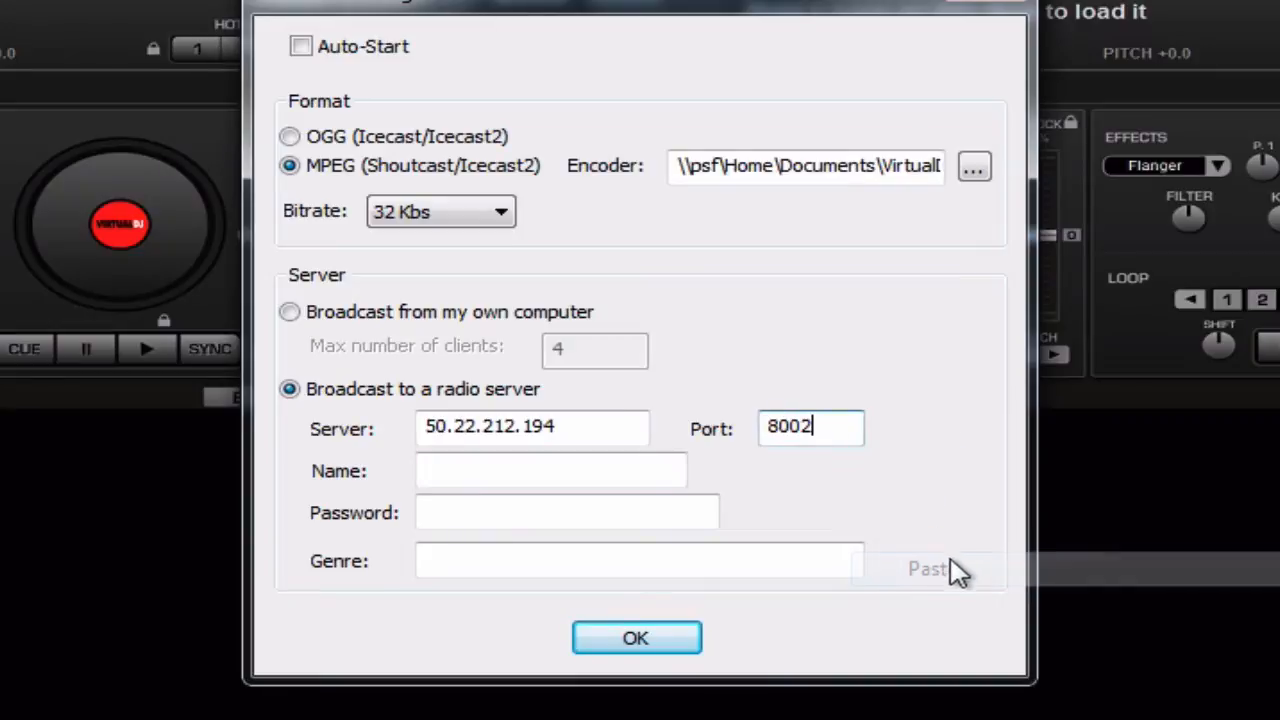
{"action": "left_click", "coordinate": [546, 467]}
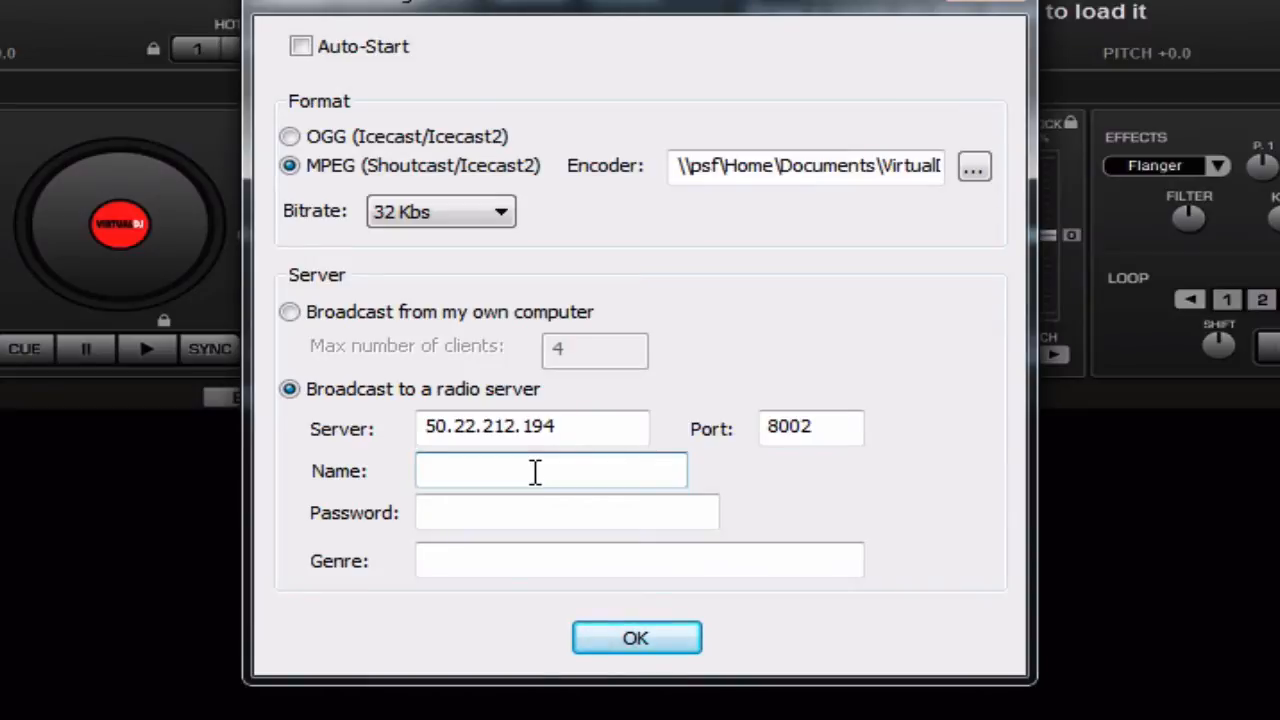
{"action": "type", "text": "Tutorial Stream"}
{"action": "key", "text": "Tab"}
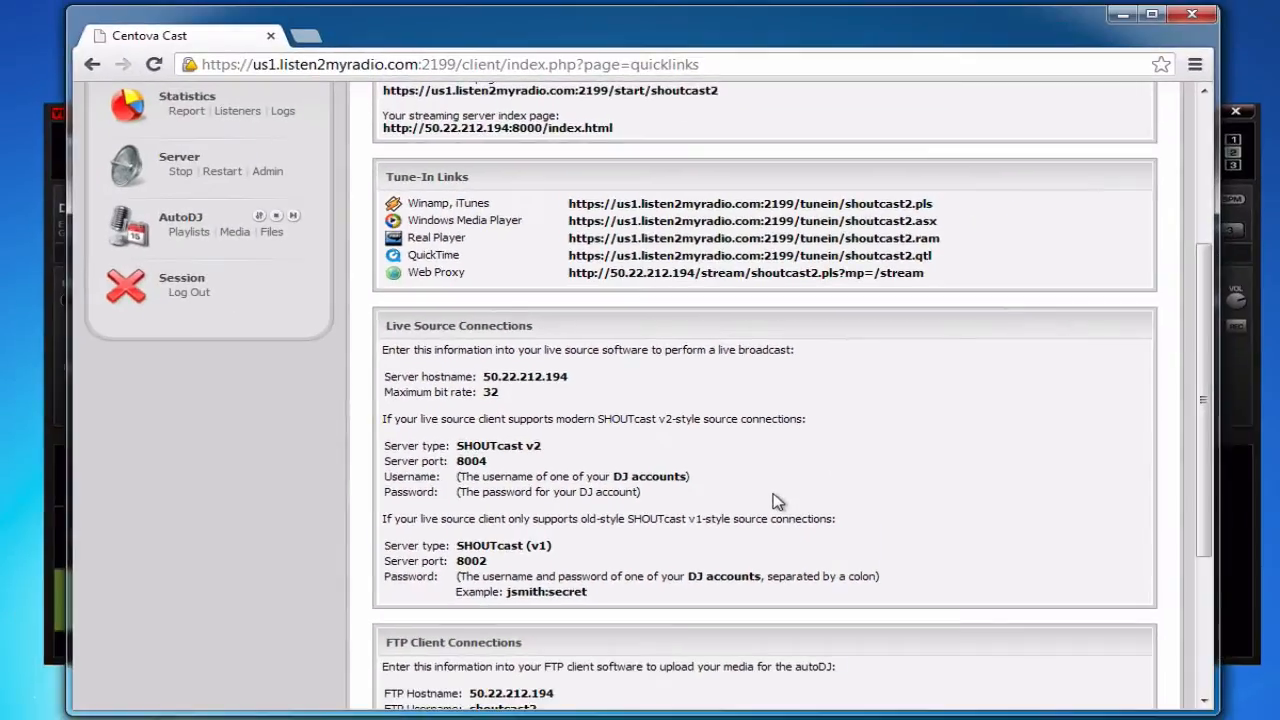
- View Centova Cast's Account Overview and the DJ accounts page
{"action": "scroll", "coordinate": [770, 490], "scroll_direction": "up", "scroll_amount": 3}
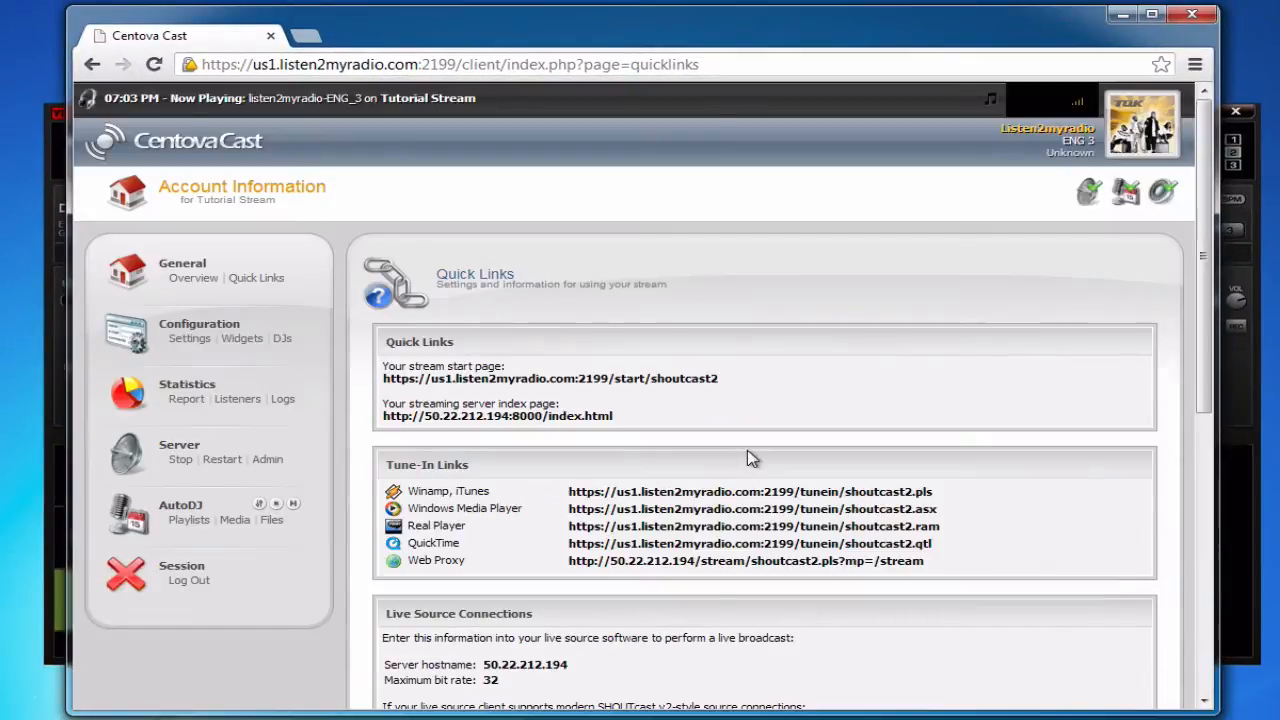
{"action": "left_click", "coordinate": [170, 278]}
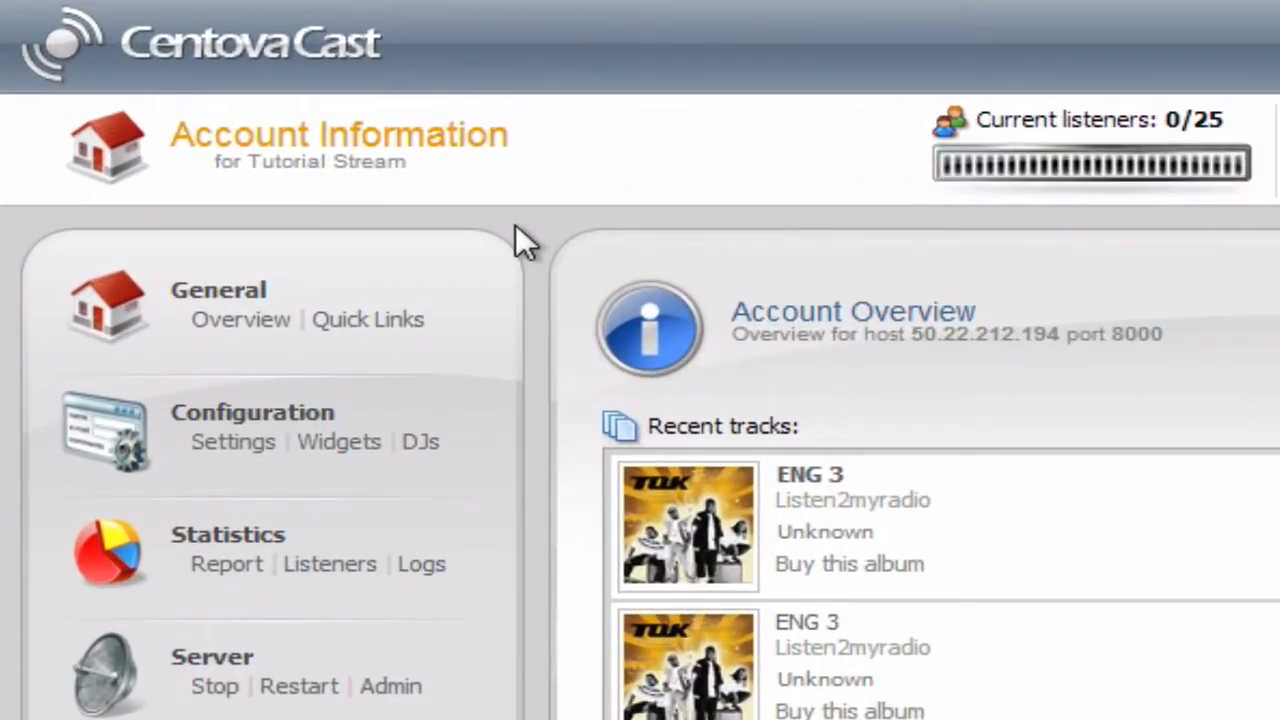
{"action": "left_click", "coordinate": [420, 441]}
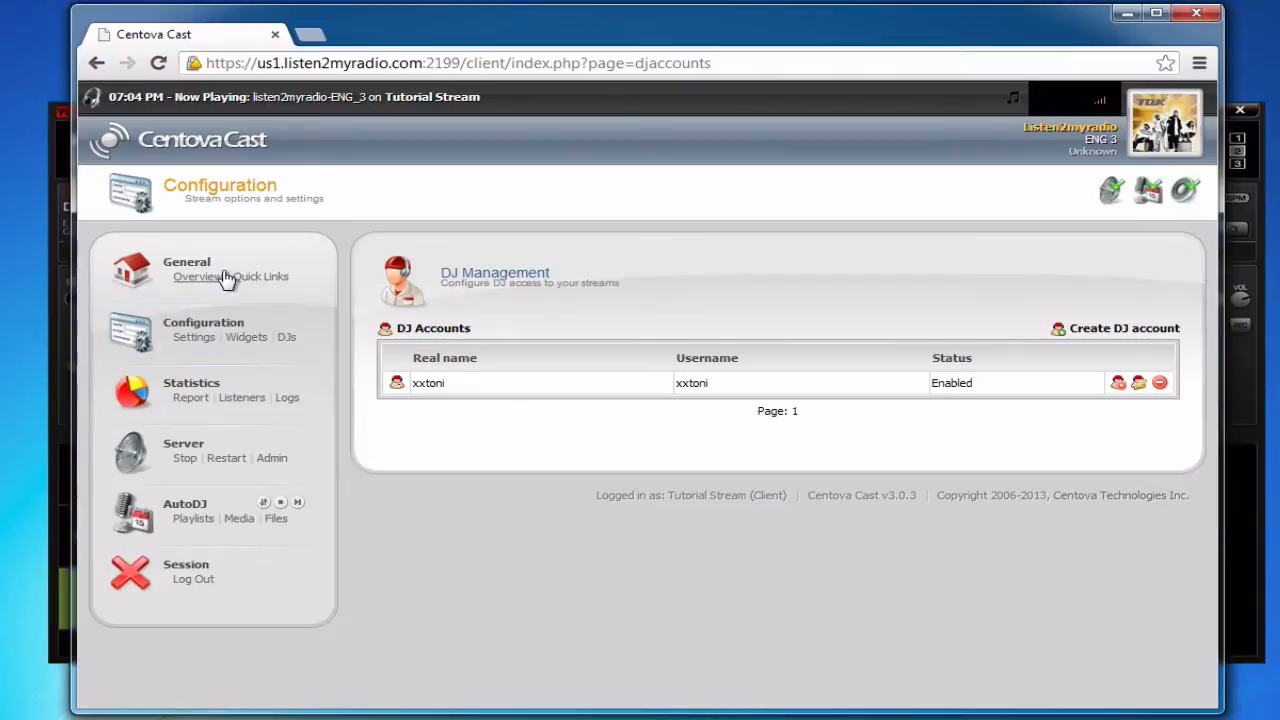
{"action": "left_click", "coordinate": [216, 277]}
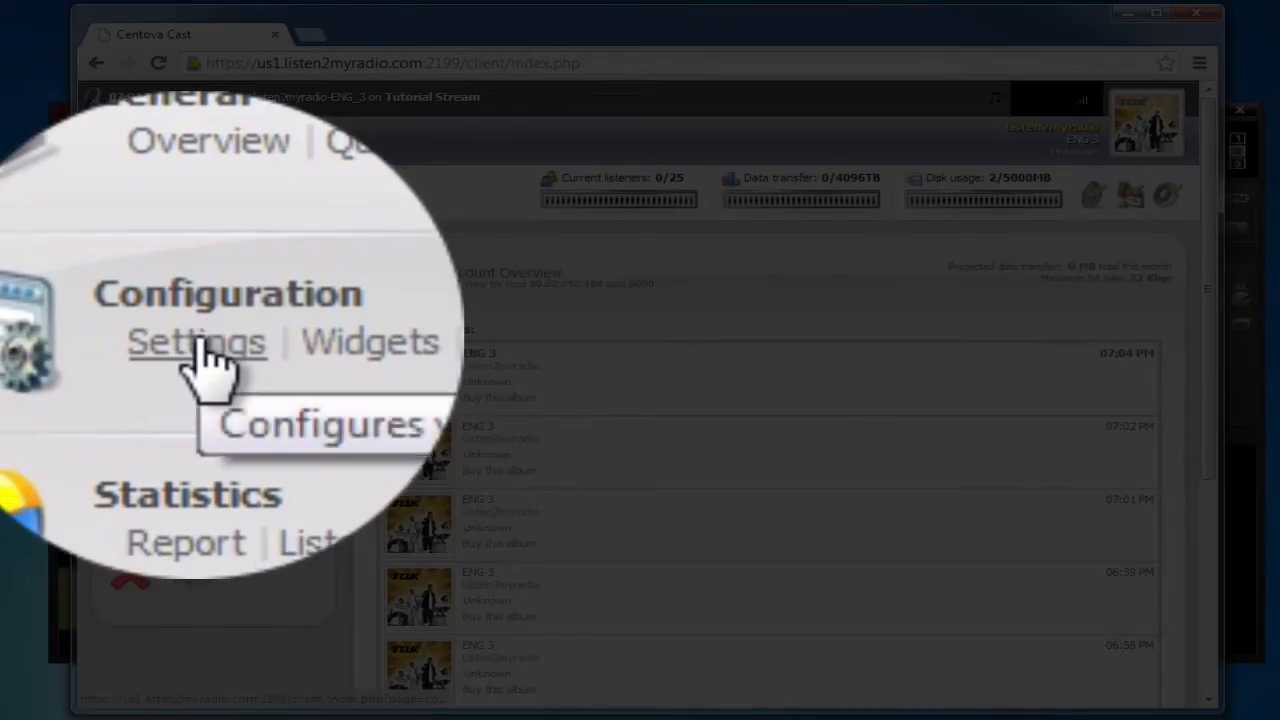
- Check the stream's Source password in Settings, then return to the Account Overview
{"action": "left_click", "coordinate": [194, 337]}
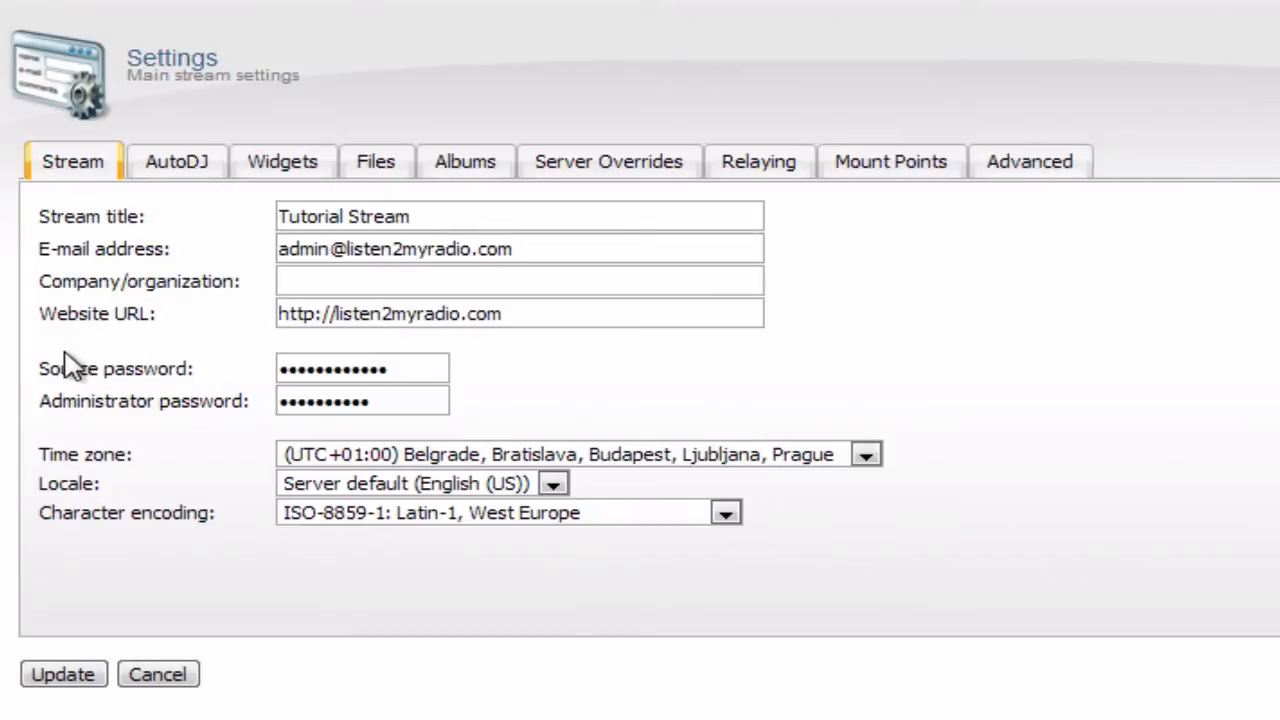
{"action": "double_click", "coordinate": [405, 446]}
{"action": "triple_click", "coordinate": [67, 359]}
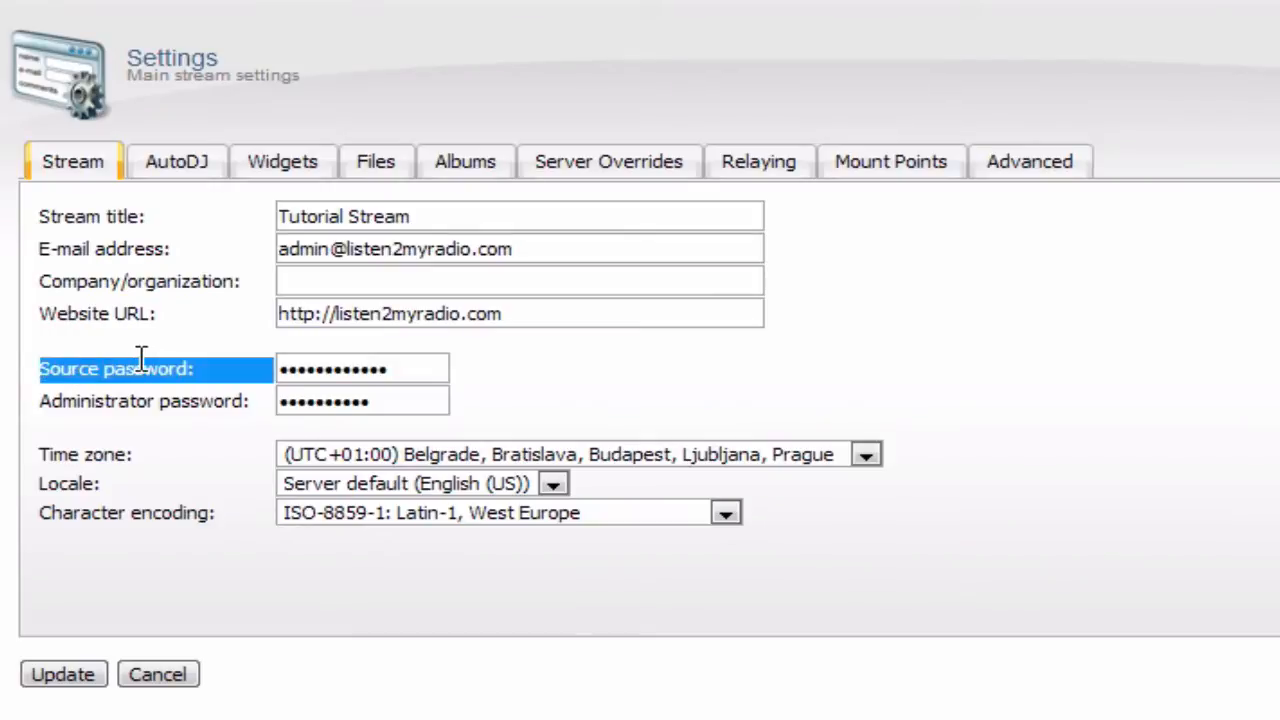
{"action": "left_click", "coordinate": [141, 359]}
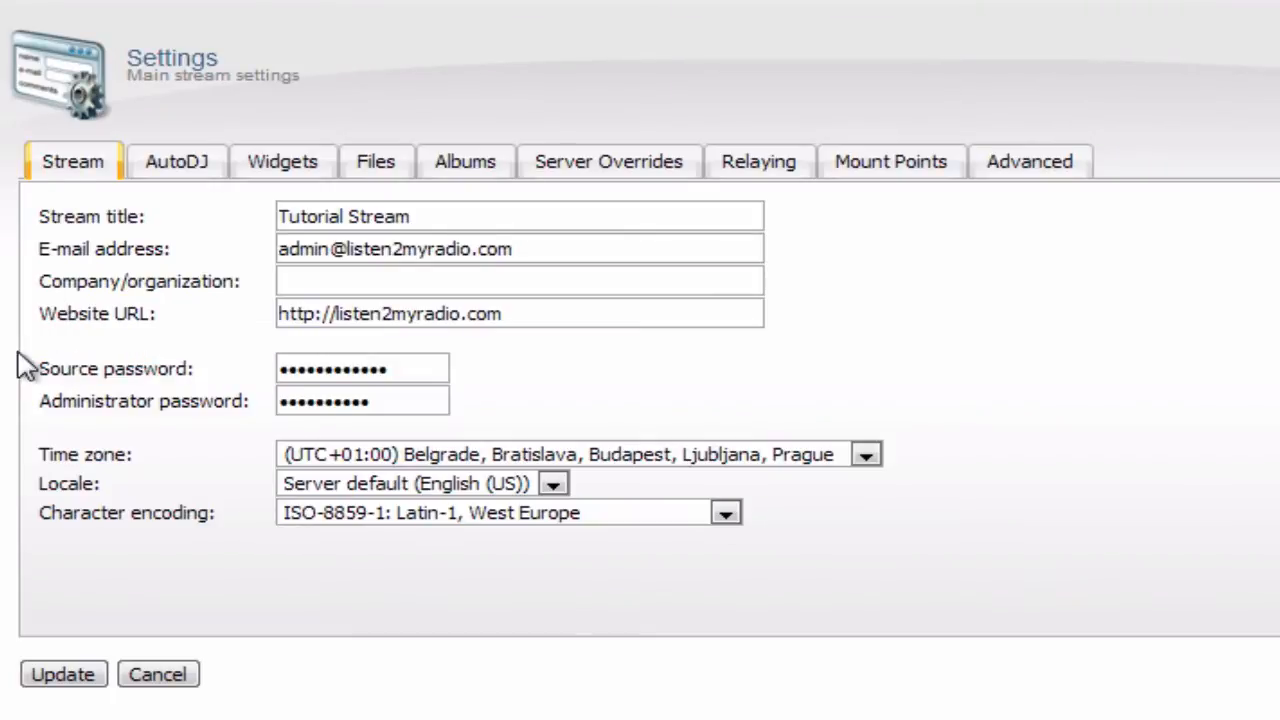
{"action": "triple_click", "coordinate": [80, 370]}
{"action": "left_click", "coordinate": [163, 277]}
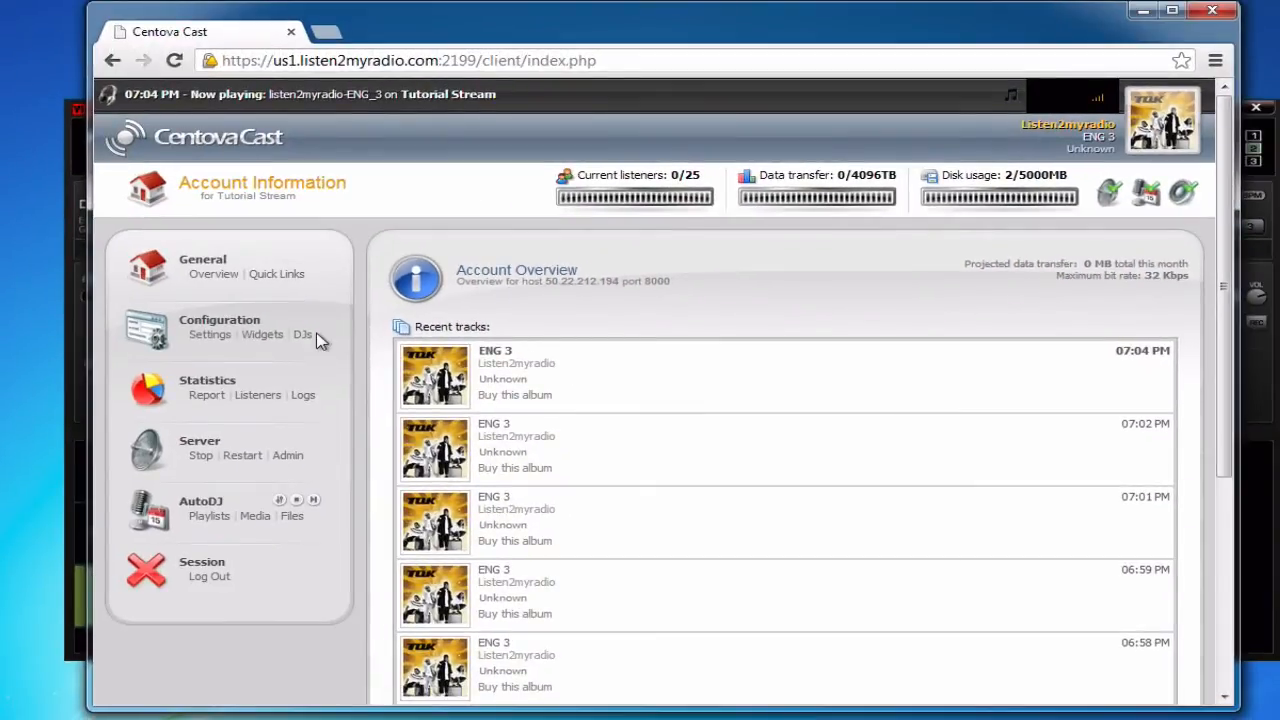
- Delete the single existing account under Configuration > DJs and confirm with OK
{"action": "left_click", "coordinate": [303, 337]}
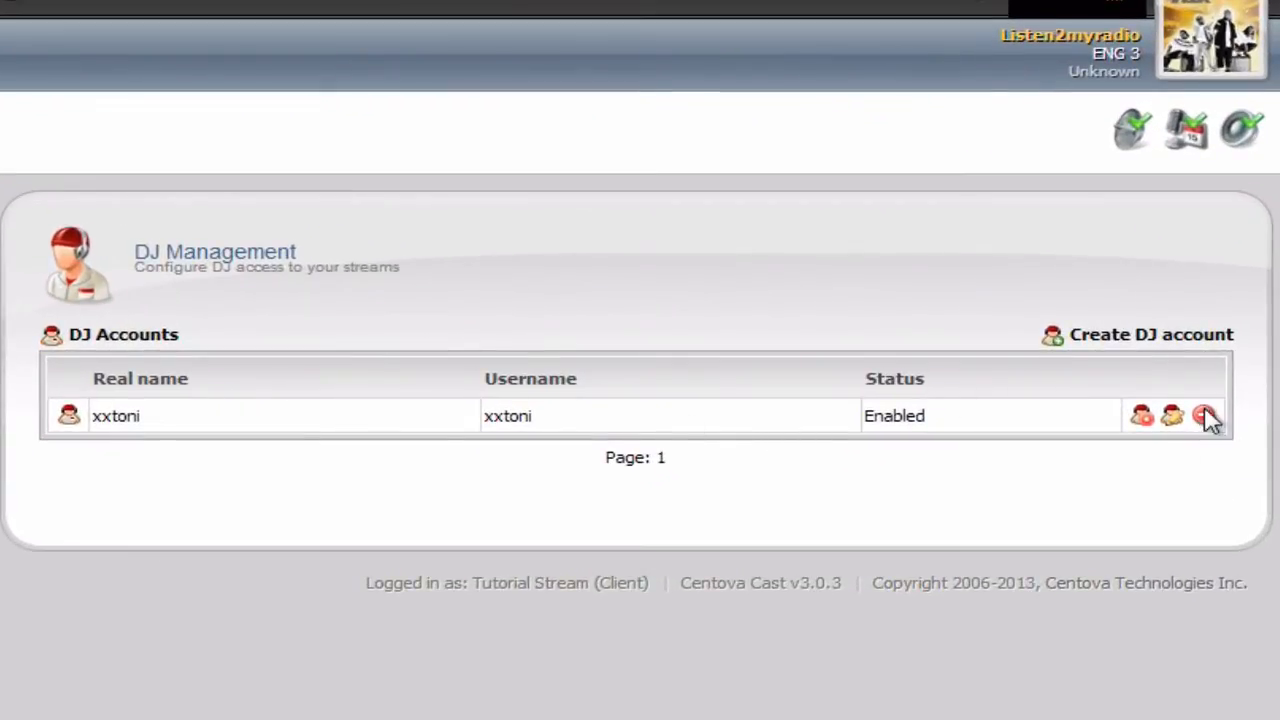
{"action": "left_click", "coordinate": [1204, 415]}
{"action": "left_click", "coordinate": [690, 435]}
{"action": "left_click", "coordinate": [1201, 417]}
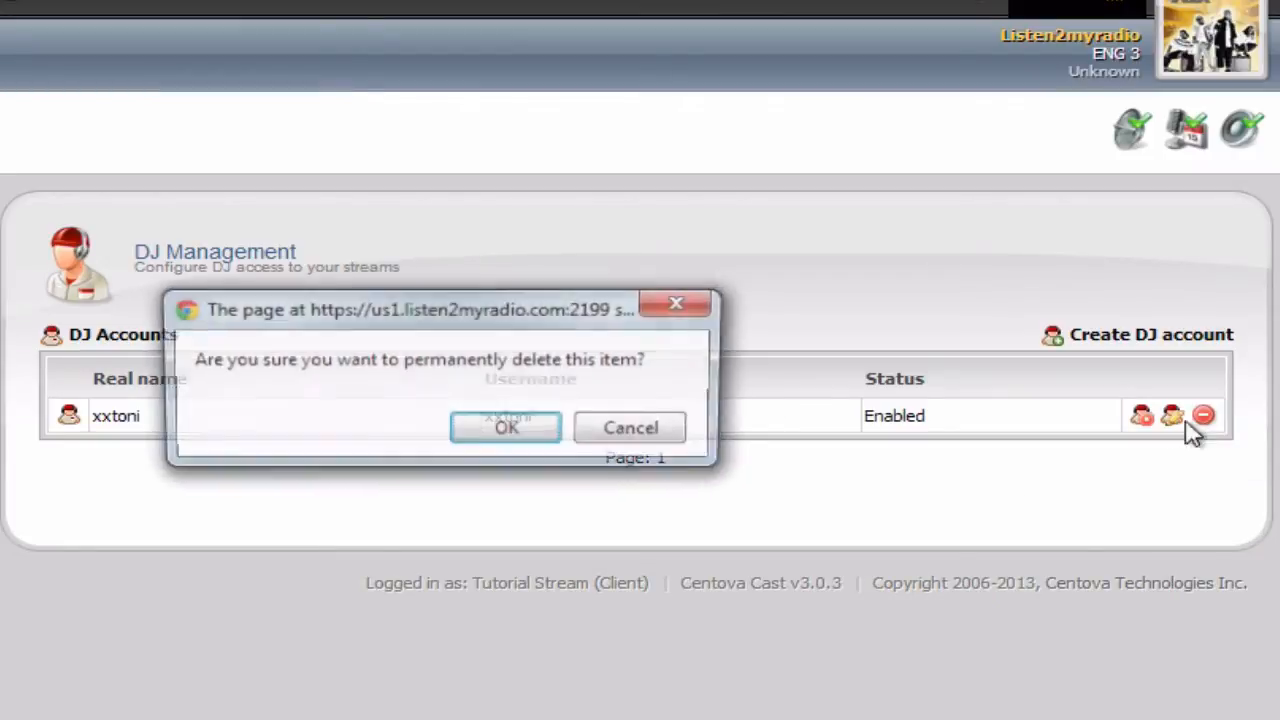
{"action": "left_click", "coordinate": [494, 428]}
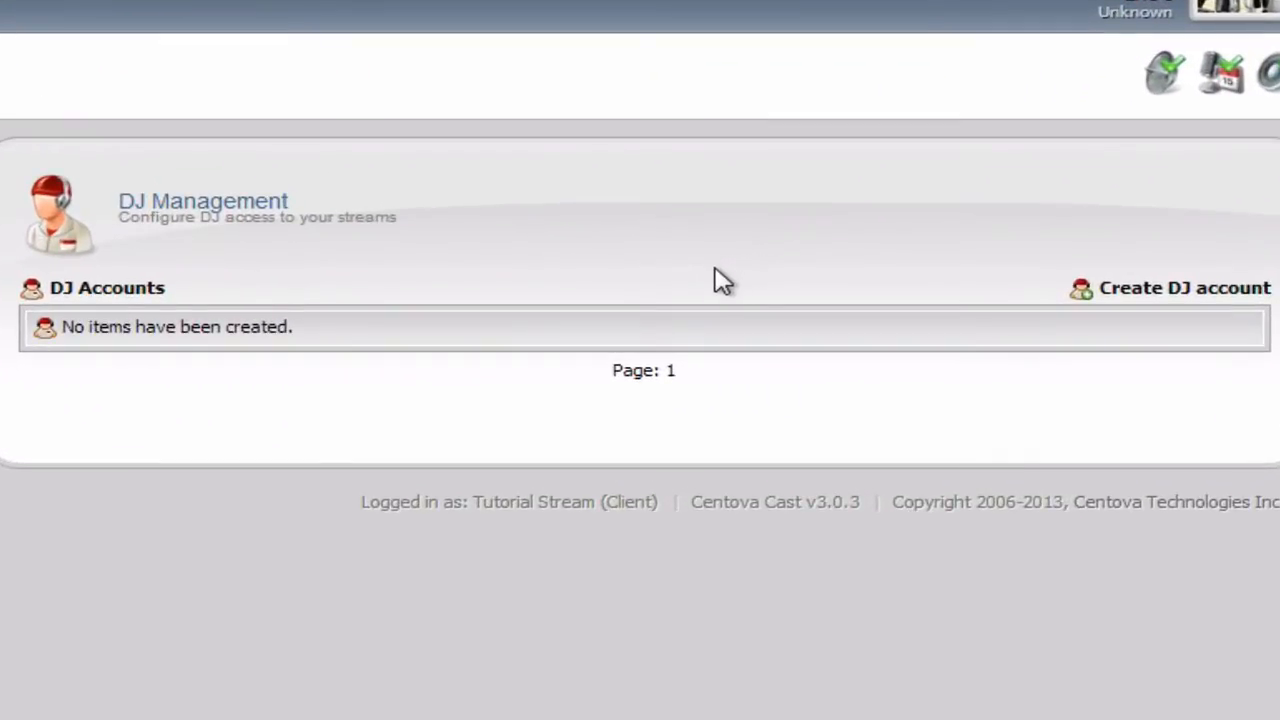
- Start a new DJ account with username 'tutorial'
{"action": "left_click", "coordinate": [1157, 290]}
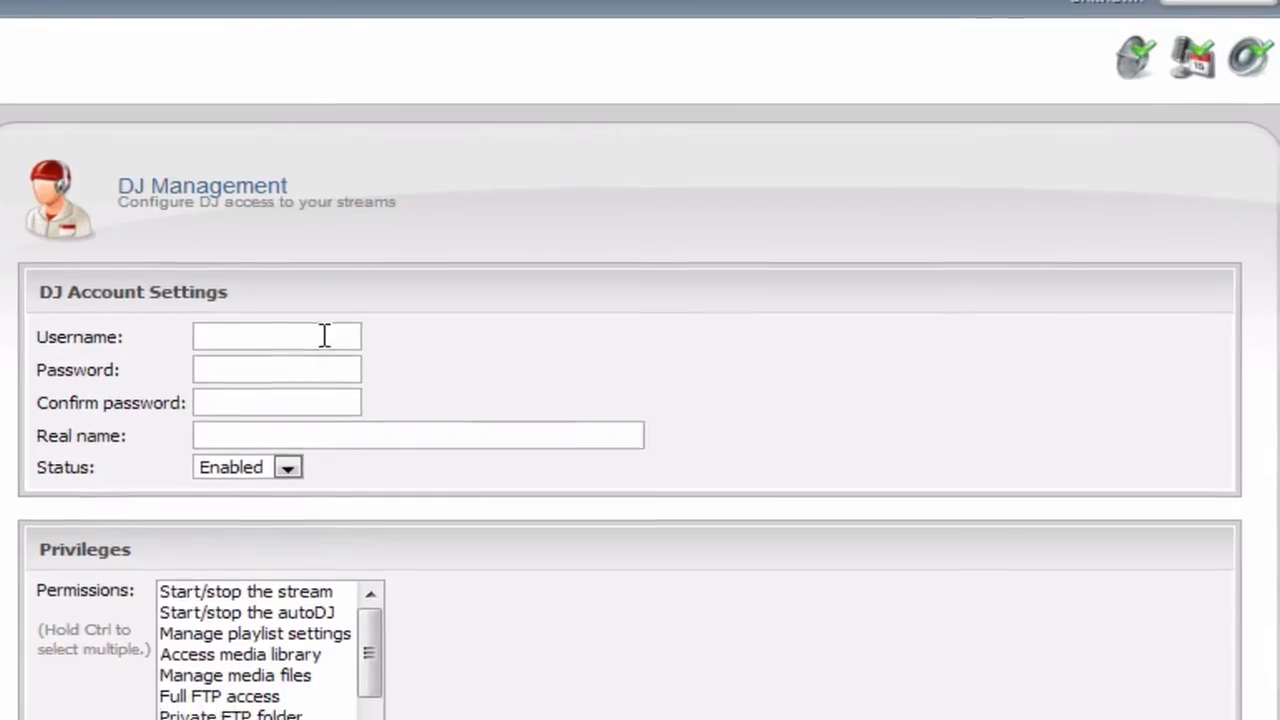
{"action": "left_click", "coordinate": [325, 336]}
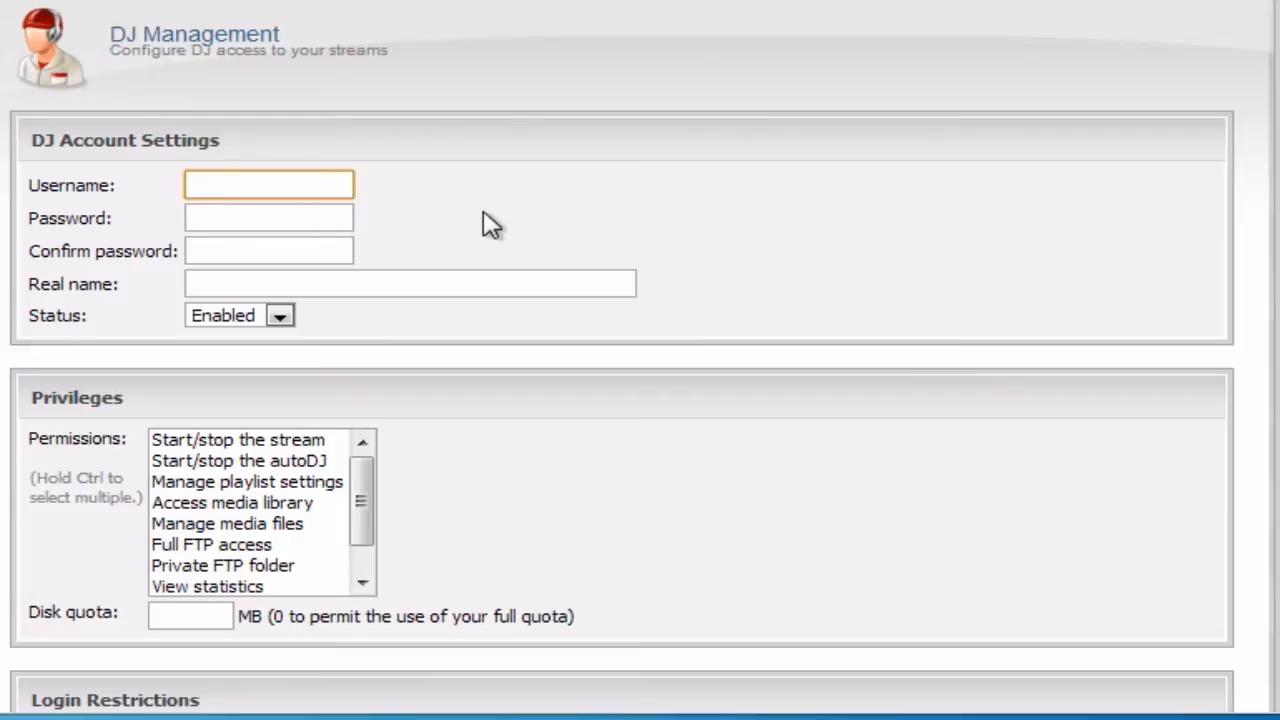
{"action": "type", "text": "tutorial"}
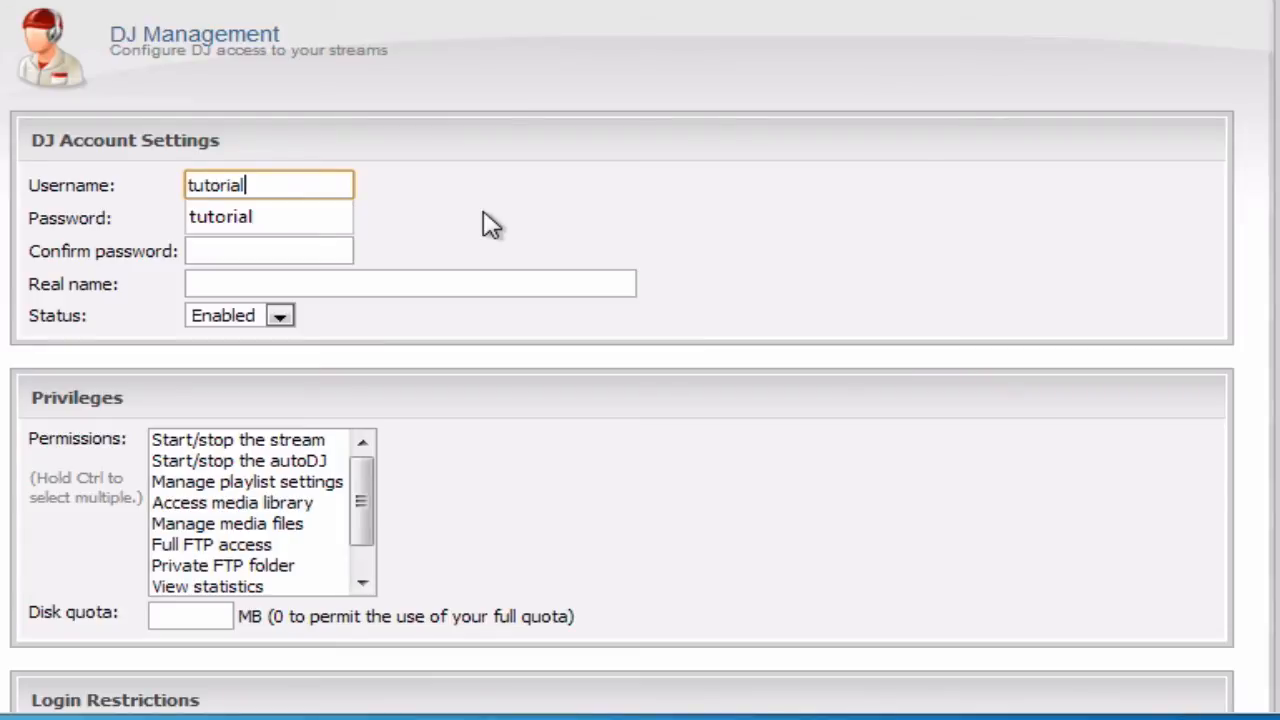
{"action": "left_click", "coordinate": [490, 224]}
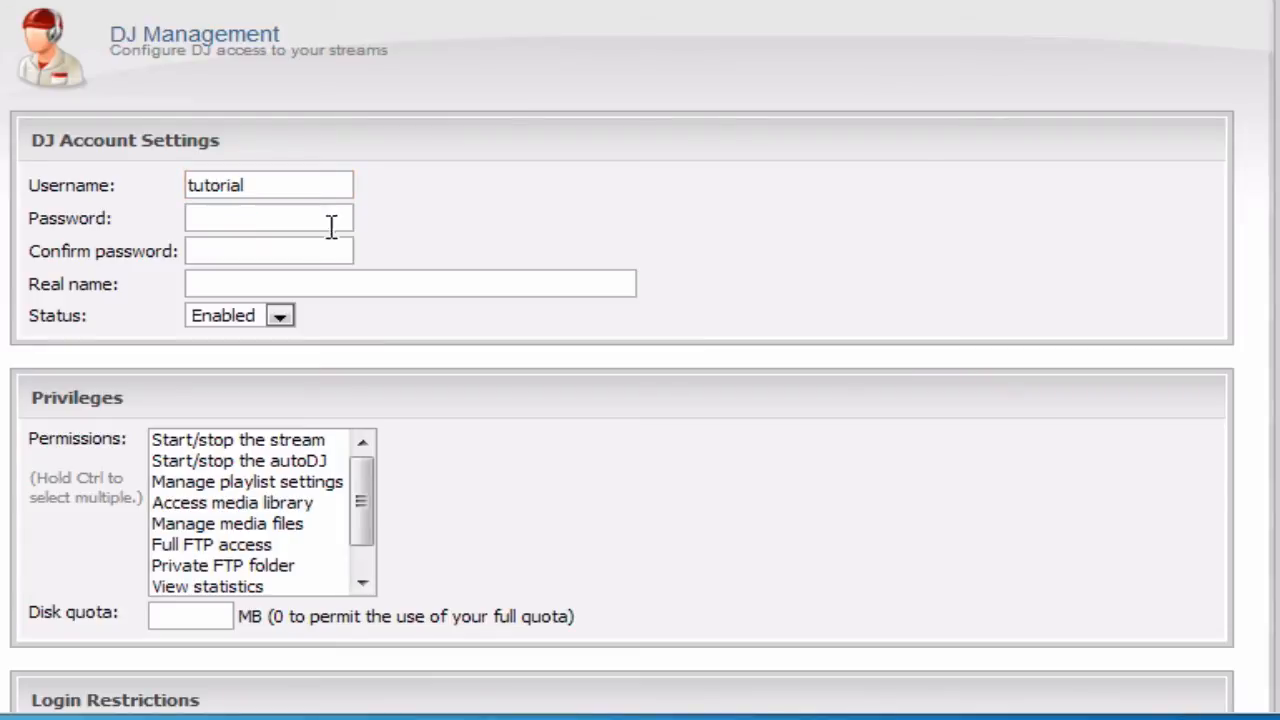
- Enter the account password, confirm it, and set the real name to 'tutorial'
{"action": "left_click", "coordinate": [331, 222]}
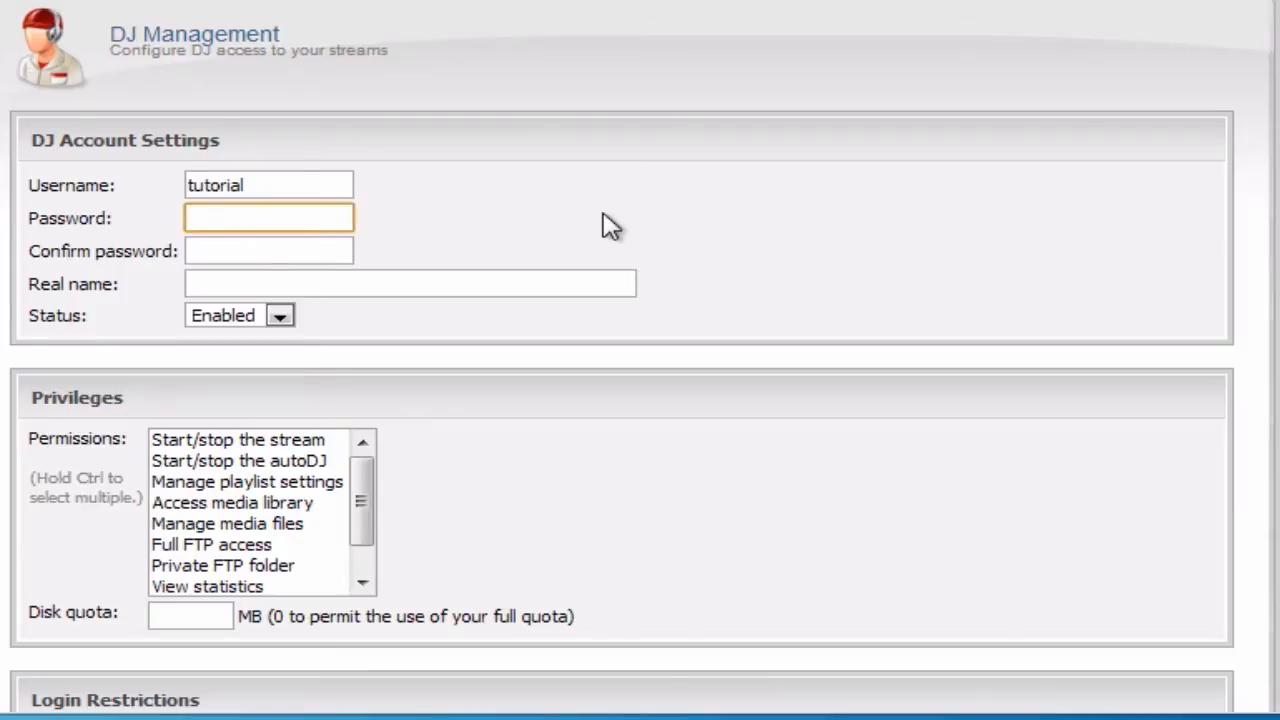
{"action": "type", "text": "••••"}
{"action": "key", "text": "Tab"}
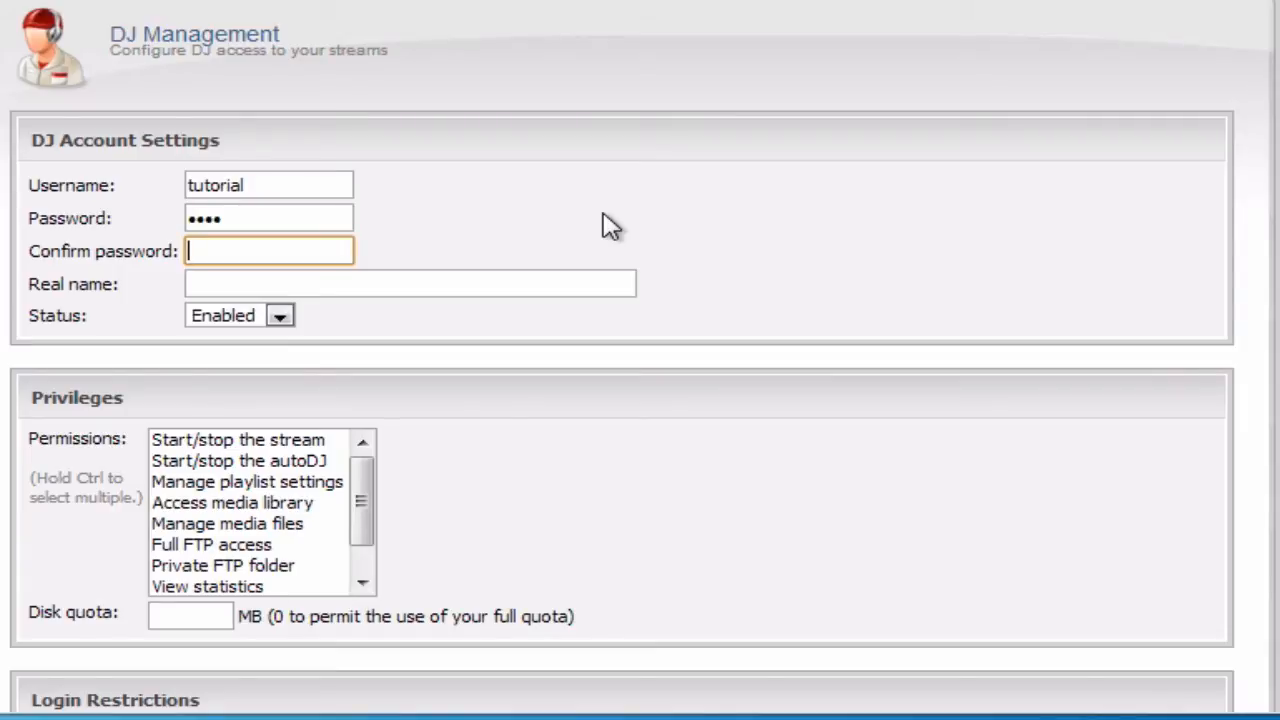
{"action": "type", "text": "test"}
{"action": "key", "text": "Tab"}
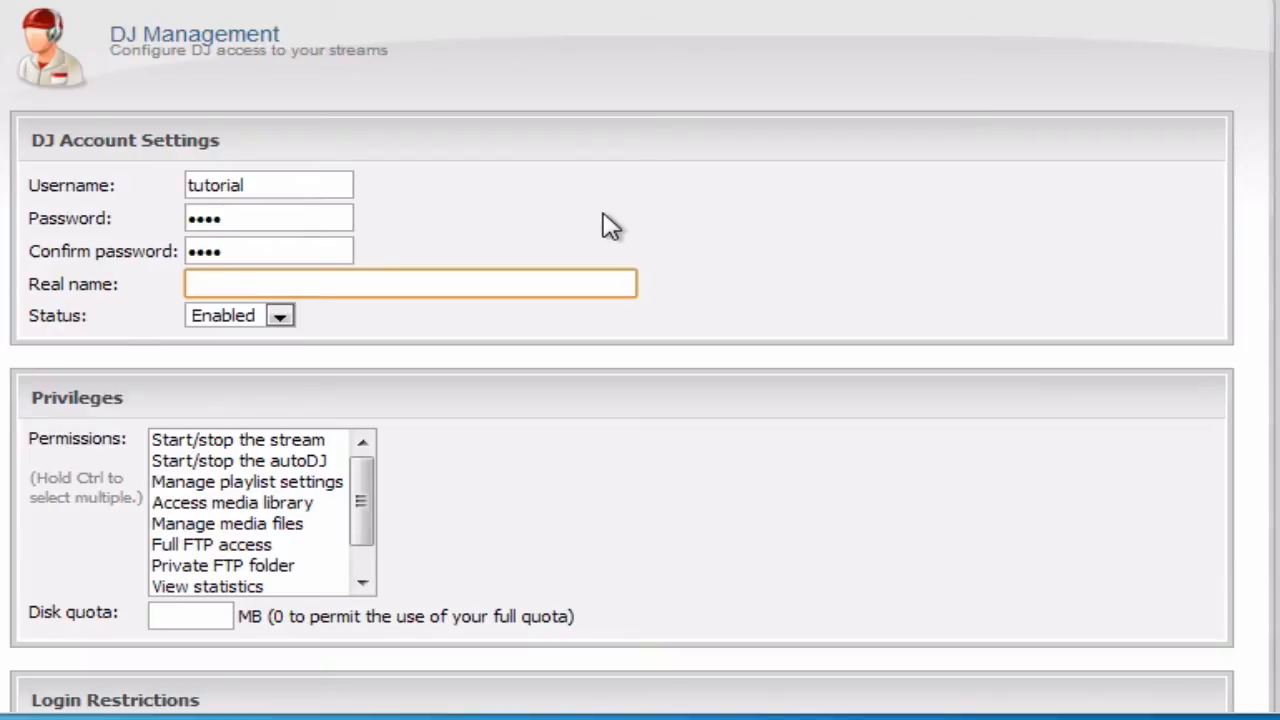
{"action": "type", "text": "tutorial"}
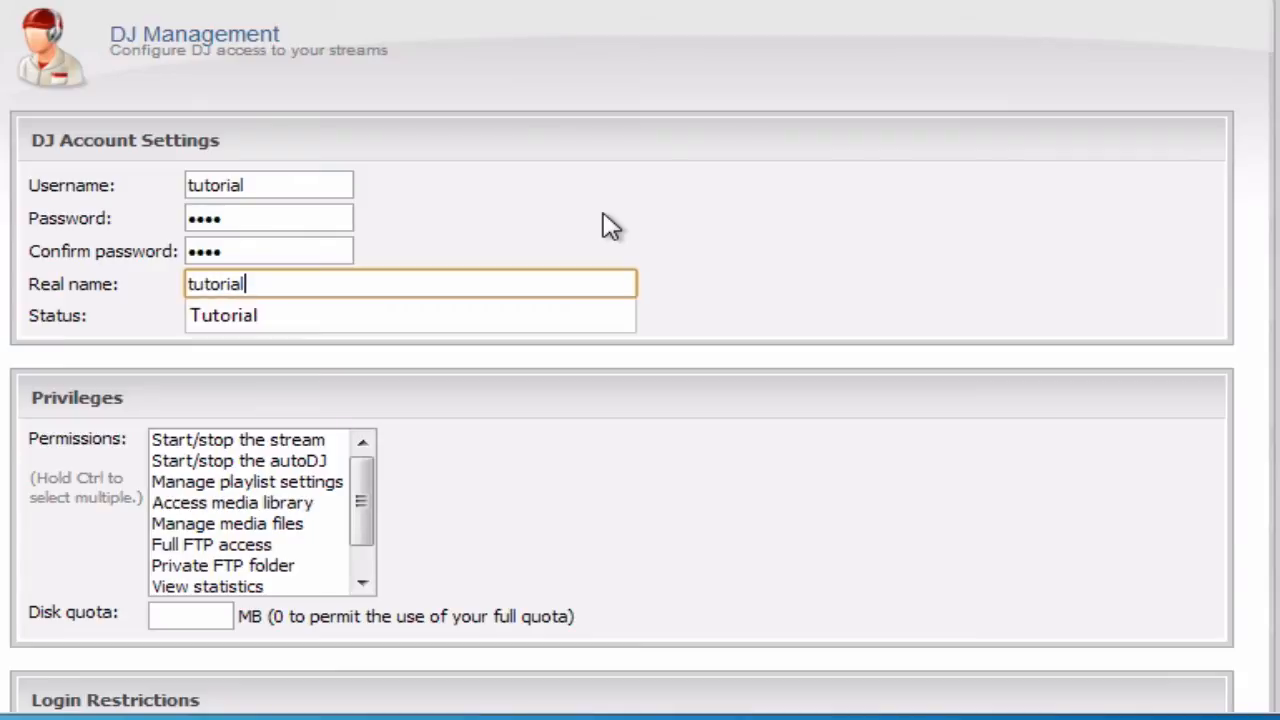
{"action": "left_click", "coordinate": [603, 226]}
{"action": "scroll", "coordinate": [691, 266], "scroll_direction": "down", "scroll_amount": 3}
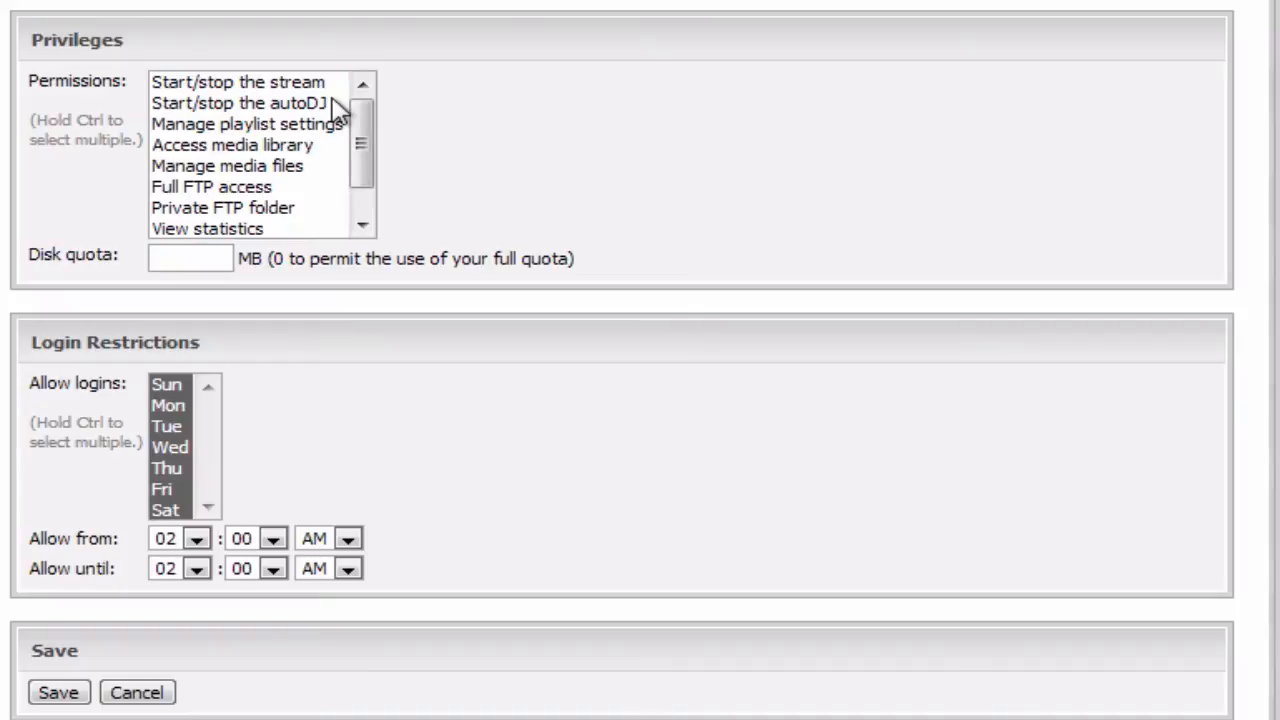
- Select the permissions from Start/stop the stream down to View logs
{"action": "mouse_move", "coordinate": [363, 128]}
{"action": "left_mouse_down"}
{"action": "mouse_move", "coordinate": [366, 186]}
{"action": "mouse_move", "coordinate": [364, 123]}
{"action": "left_mouse_up"}
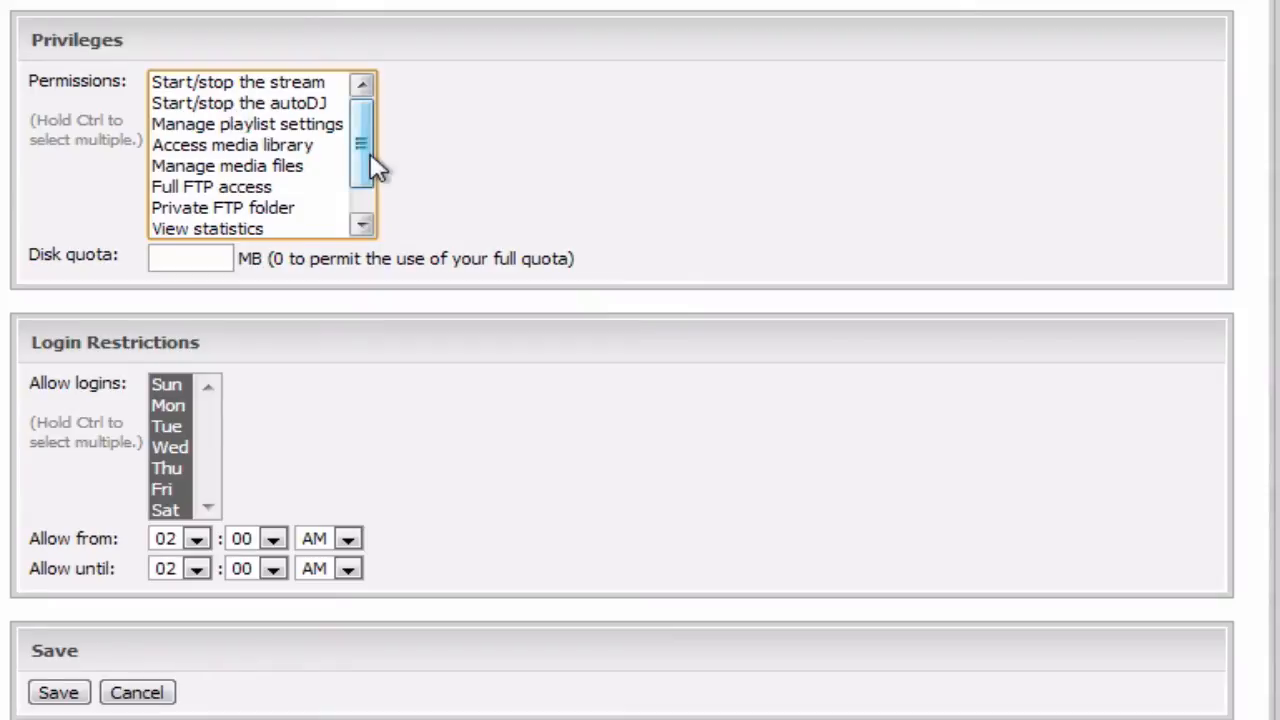
{"action": "left_click_drag", "start_coordinate": [370, 165], "coordinate": [364, 127]}
{"action": "left_click", "coordinate": [271, 87]}
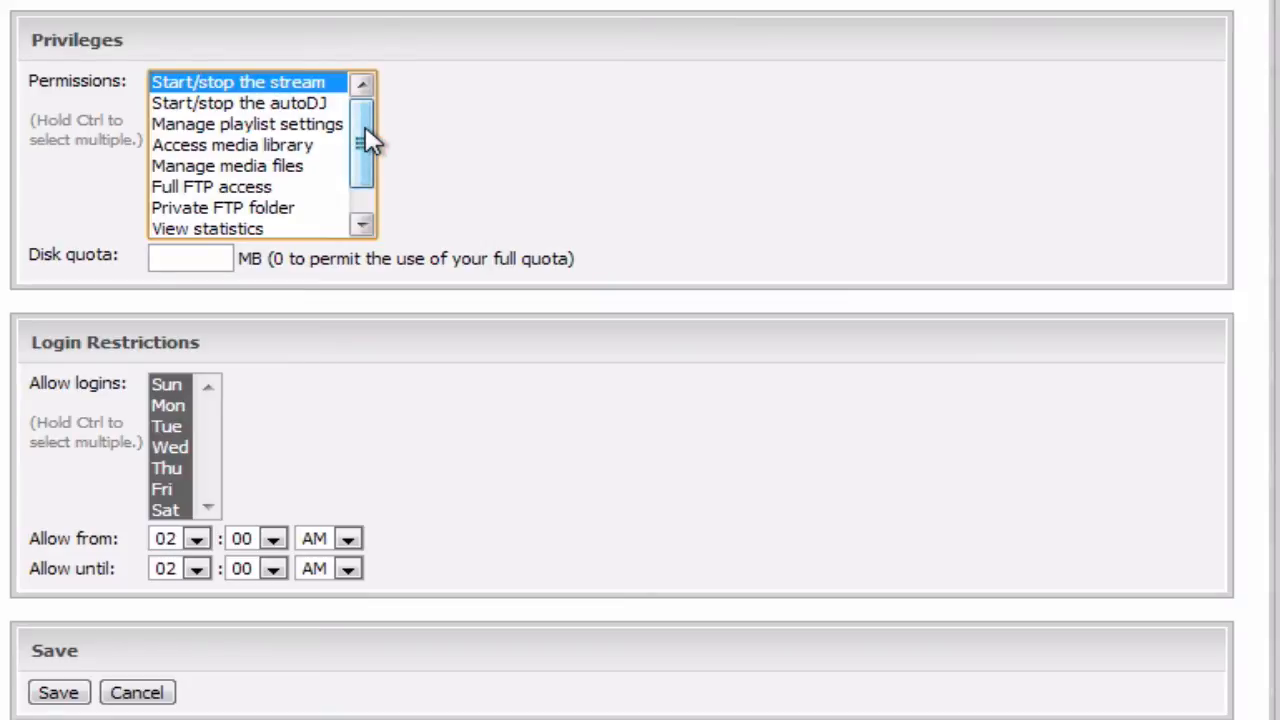
{"action": "mouse_move", "coordinate": [366, 130]}
{"action": "left_mouse_down"}
{"action": "mouse_move", "coordinate": [369, 183]}
{"action": "mouse_move", "coordinate": [360, 139]}
{"action": "left_mouse_up"}
{"action": "left_click", "coordinate": [278, 235], "text": "shift"}
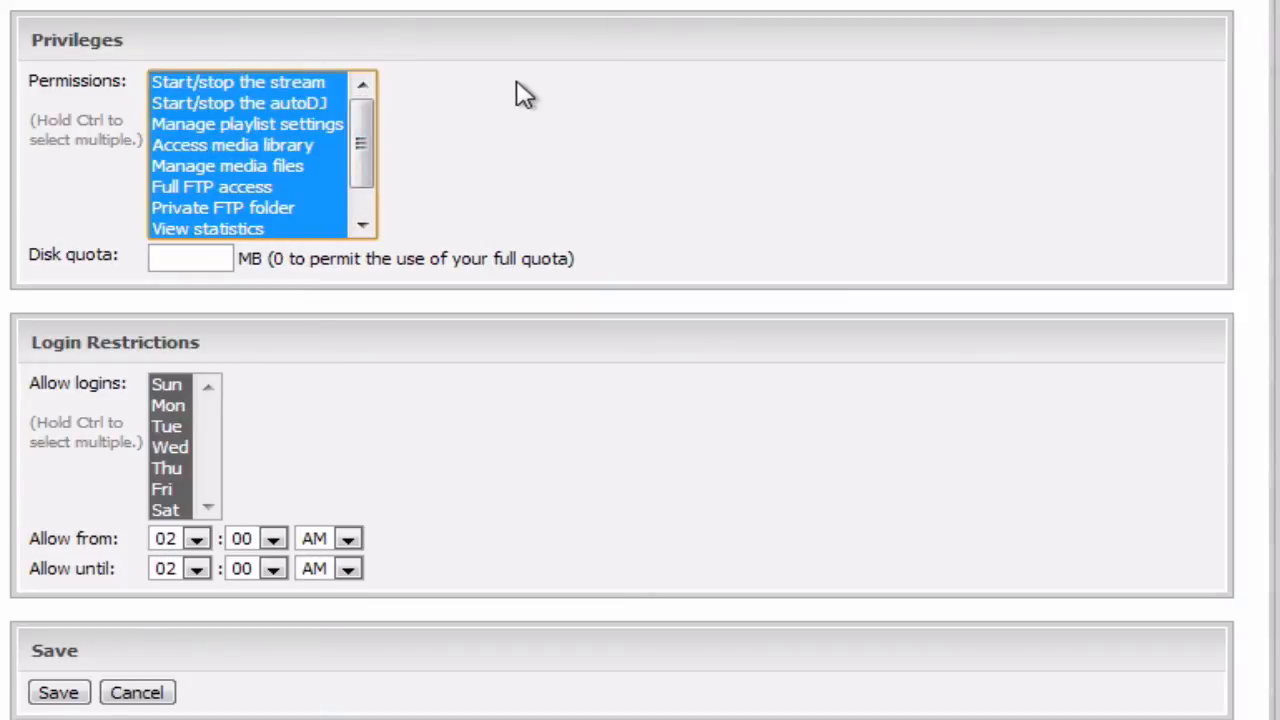
{"action": "left_click", "coordinate": [524, 93]}
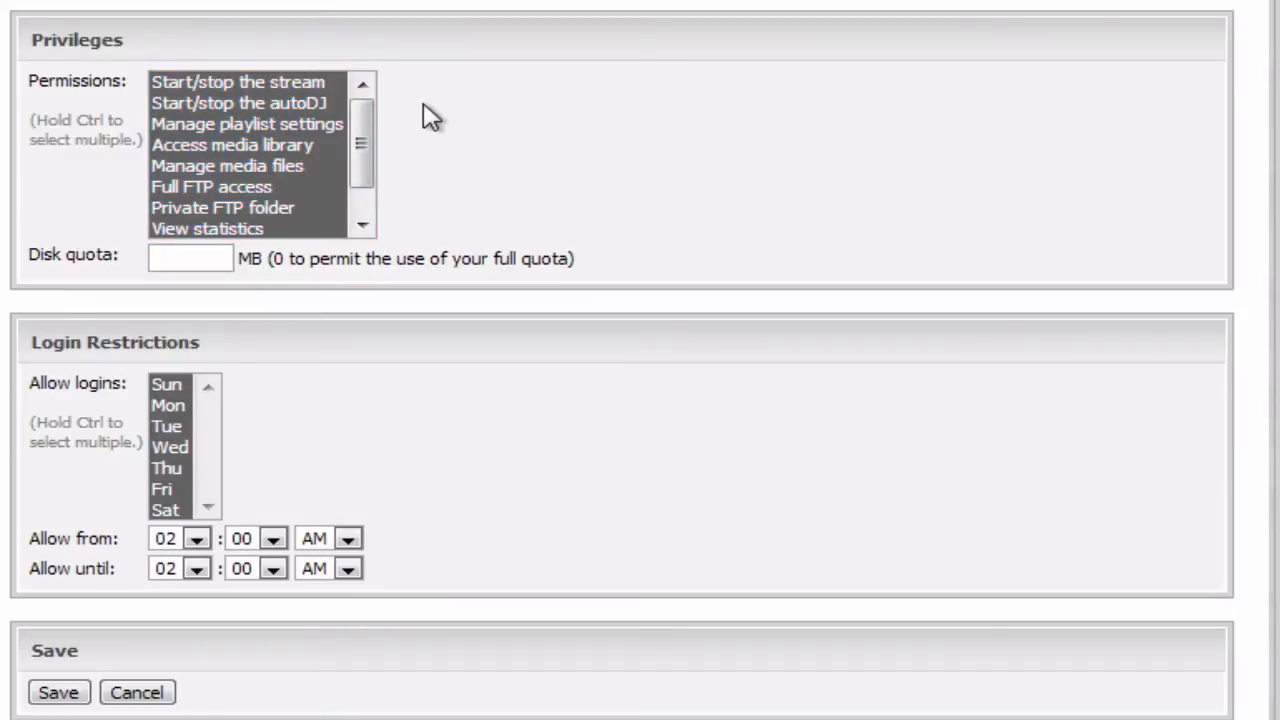
- Reselect the permissions so every item from View logs up to Start/stop the stream is granted
{"action": "left_click", "coordinate": [205, 190]}
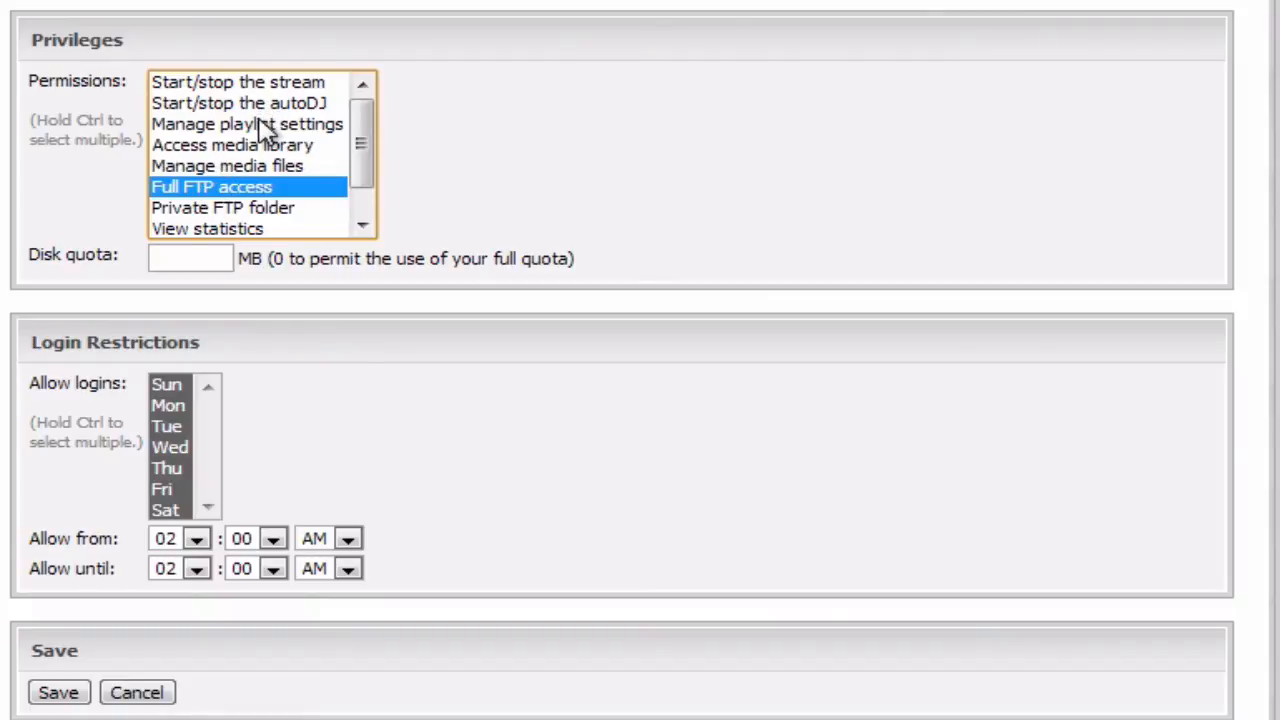
{"action": "left_click", "coordinate": [262, 124], "text": "ctrl"}
{"action": "left_click", "coordinate": [265, 83], "text": "ctrl"}
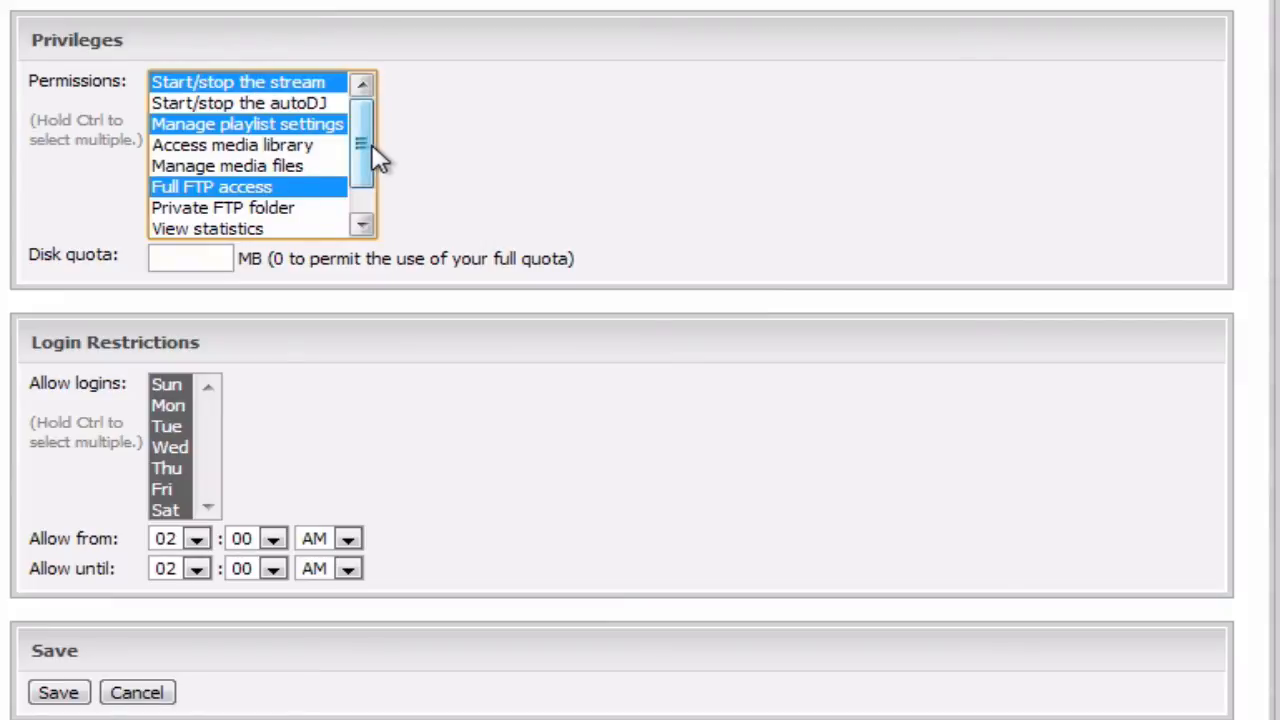
{"action": "scroll", "coordinate": [372, 150], "scroll_direction": "down", "scroll_amount": 1}
{"action": "left_click", "coordinate": [295, 229], "text": "ctrl"}
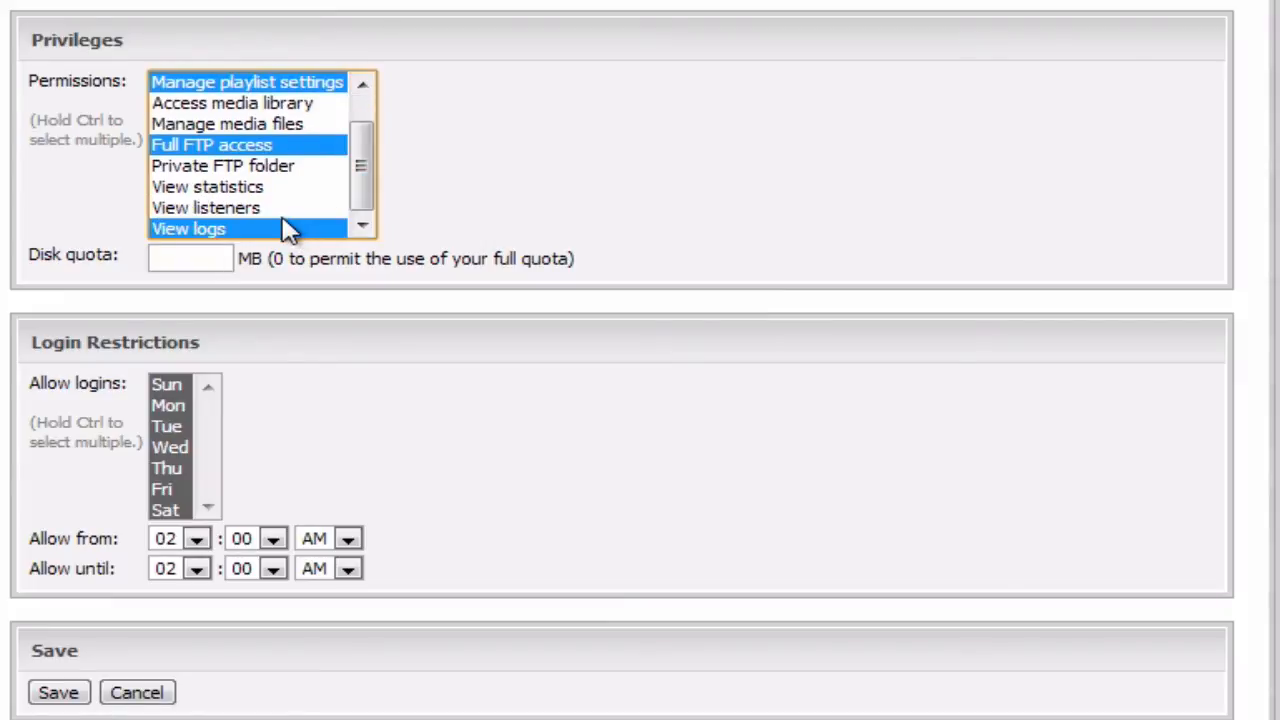
{"action": "left_click", "coordinate": [289, 229]}
{"action": "scroll", "coordinate": [355, 188], "scroll_direction": "up", "scroll_amount": 1}
{"action": "left_click", "coordinate": [309, 86], "text": "shift"}
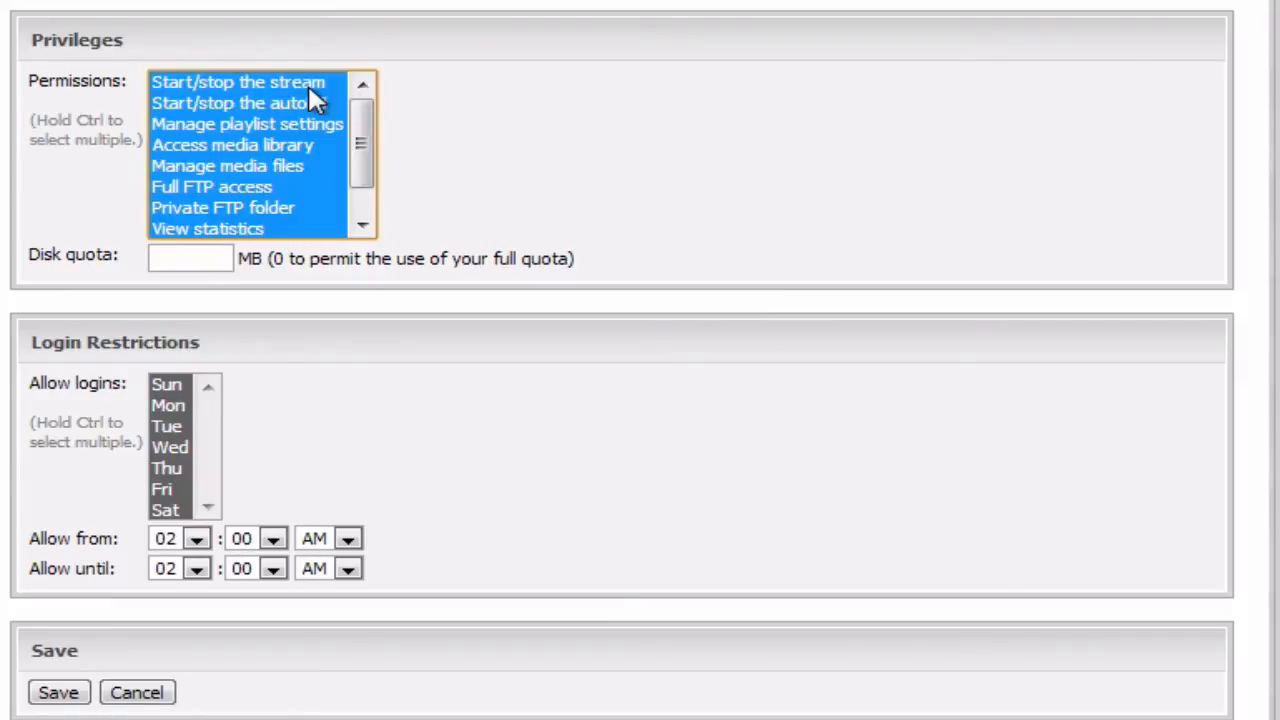
{"action": "left_click", "coordinate": [457, 129]}
{"action": "left_click_drag", "start_coordinate": [365, 145], "coordinate": [360, 214]}
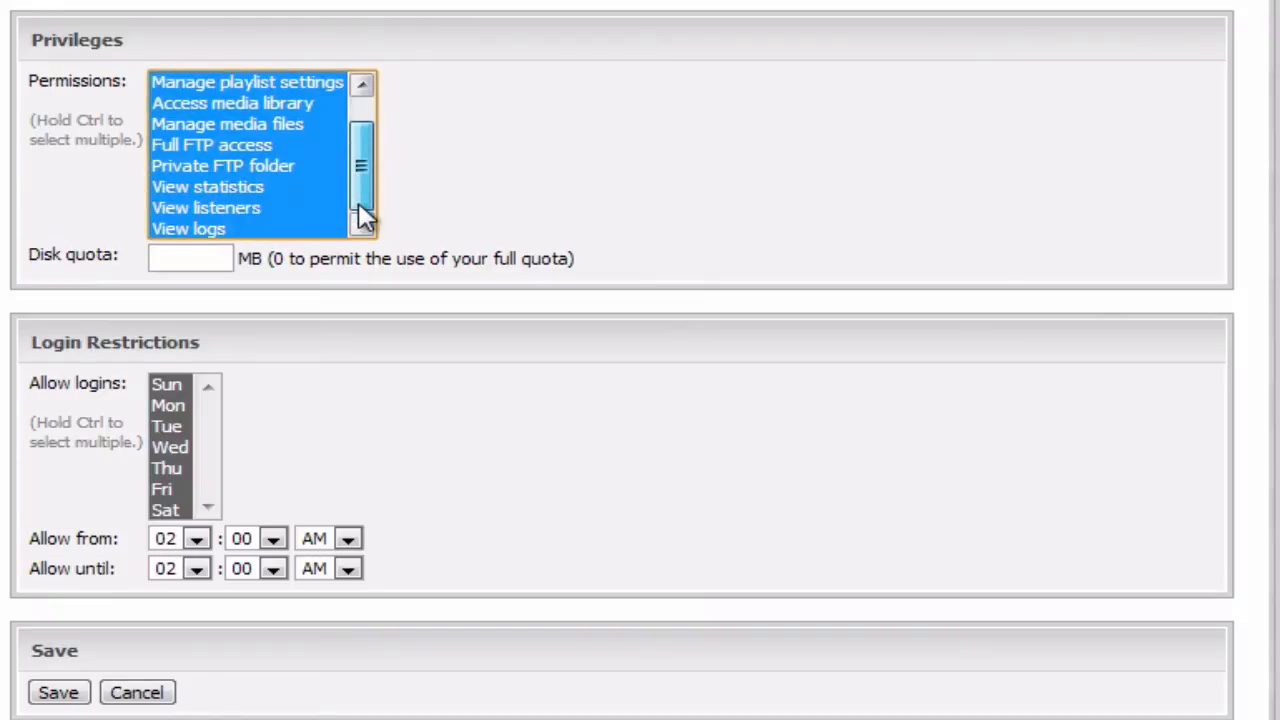
{"action": "left_click", "coordinate": [500, 188]}
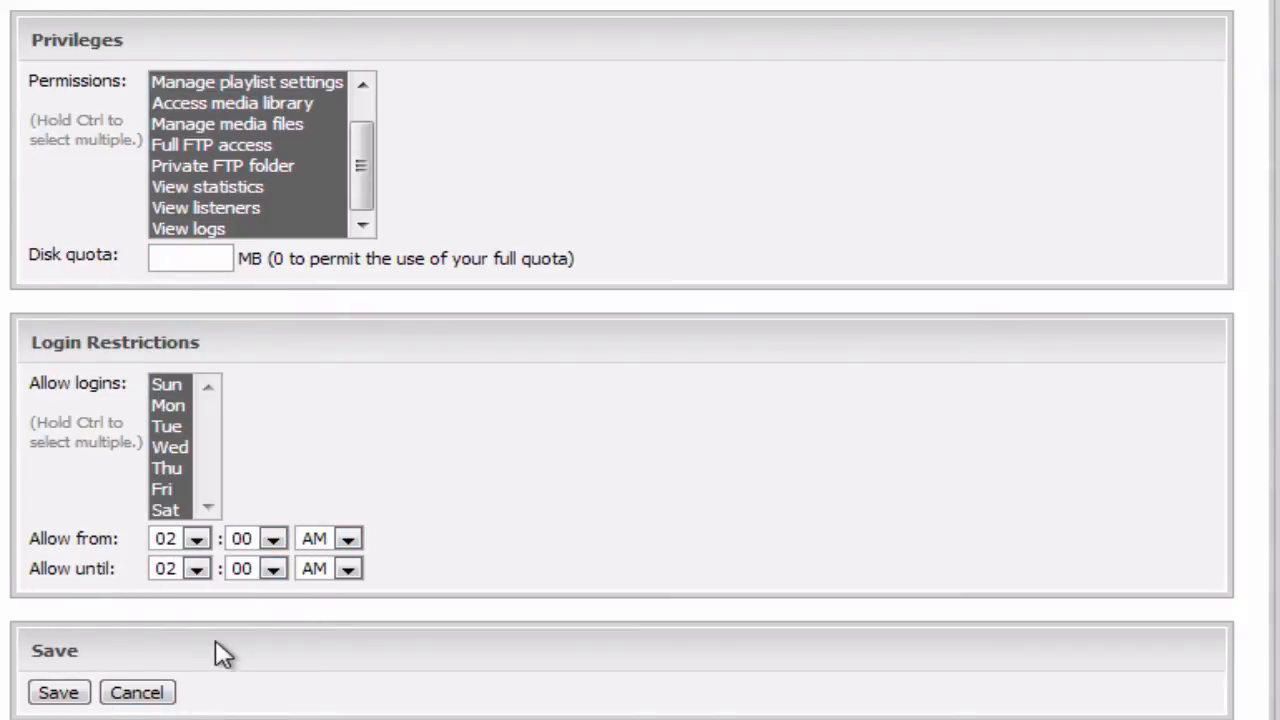
- Save the new DJ account and confirm the stream restart
{"action": "left_click", "coordinate": [72, 697]}
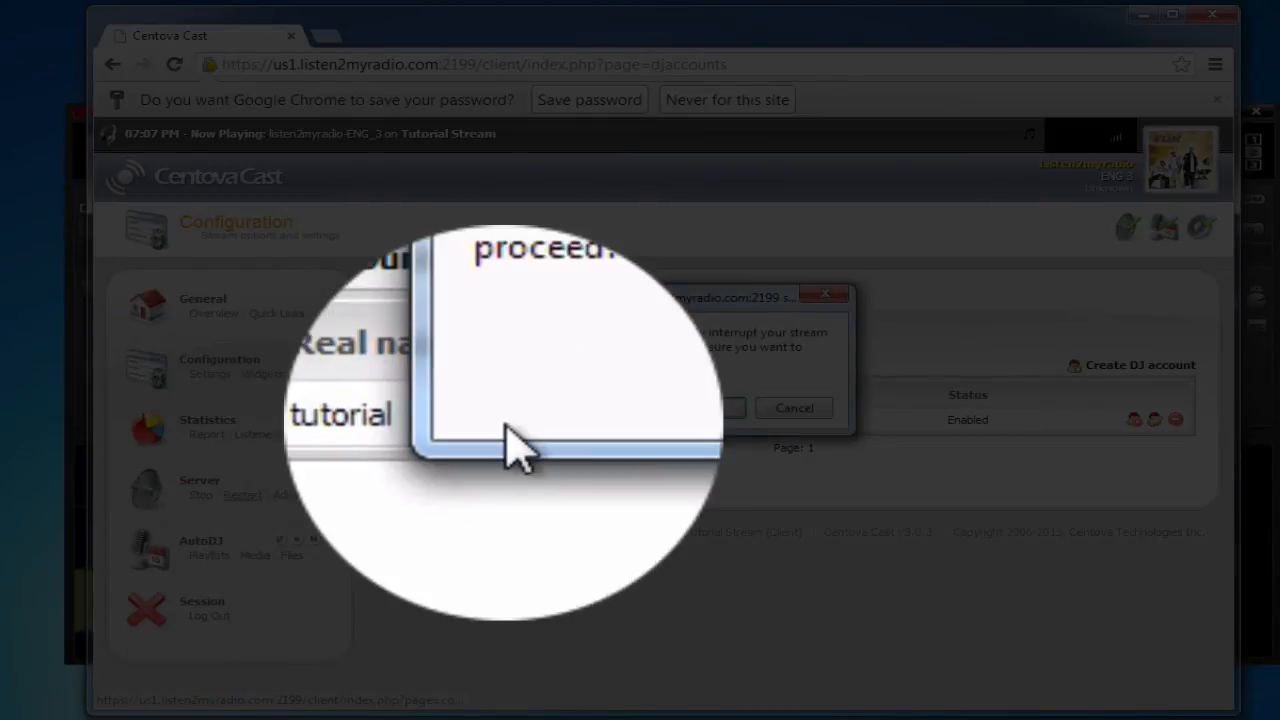
{"action": "key", "text": "Return"}
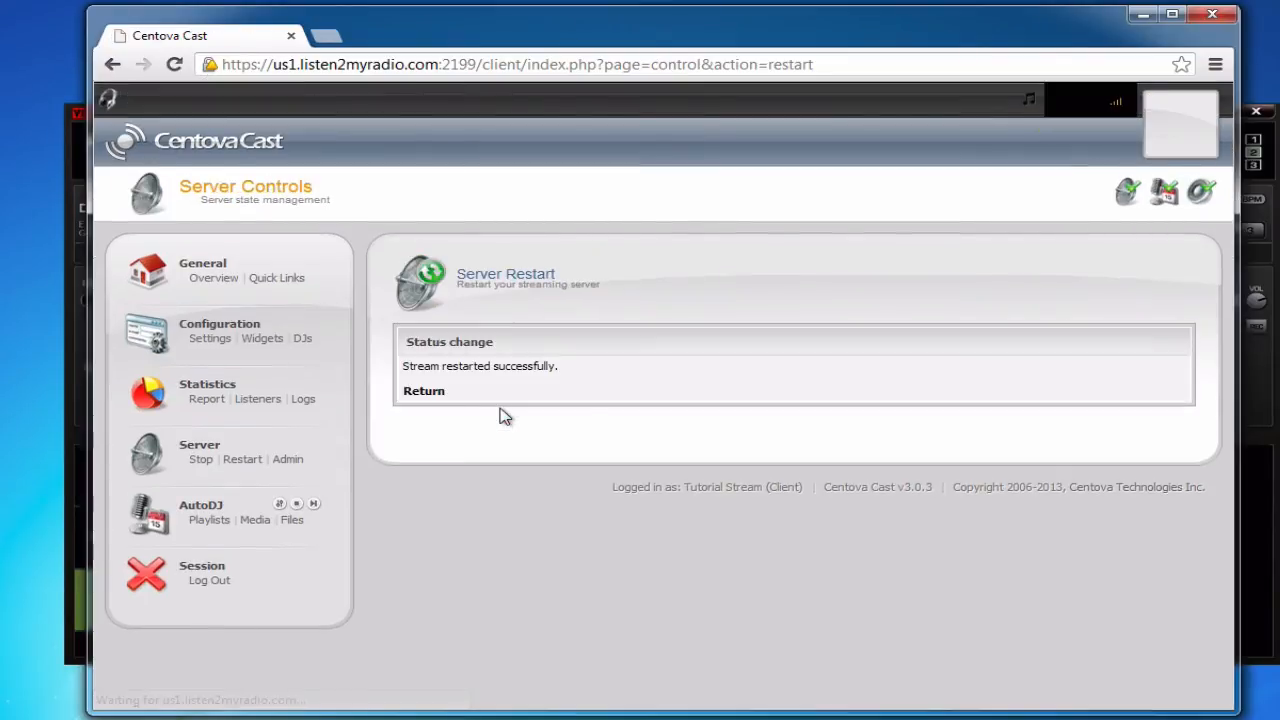
- Send the broadcast to radio server 50.22.212.194 port 8002, with the DJ username:password as the password
{"action": "left_click", "coordinate": [214, 281]}
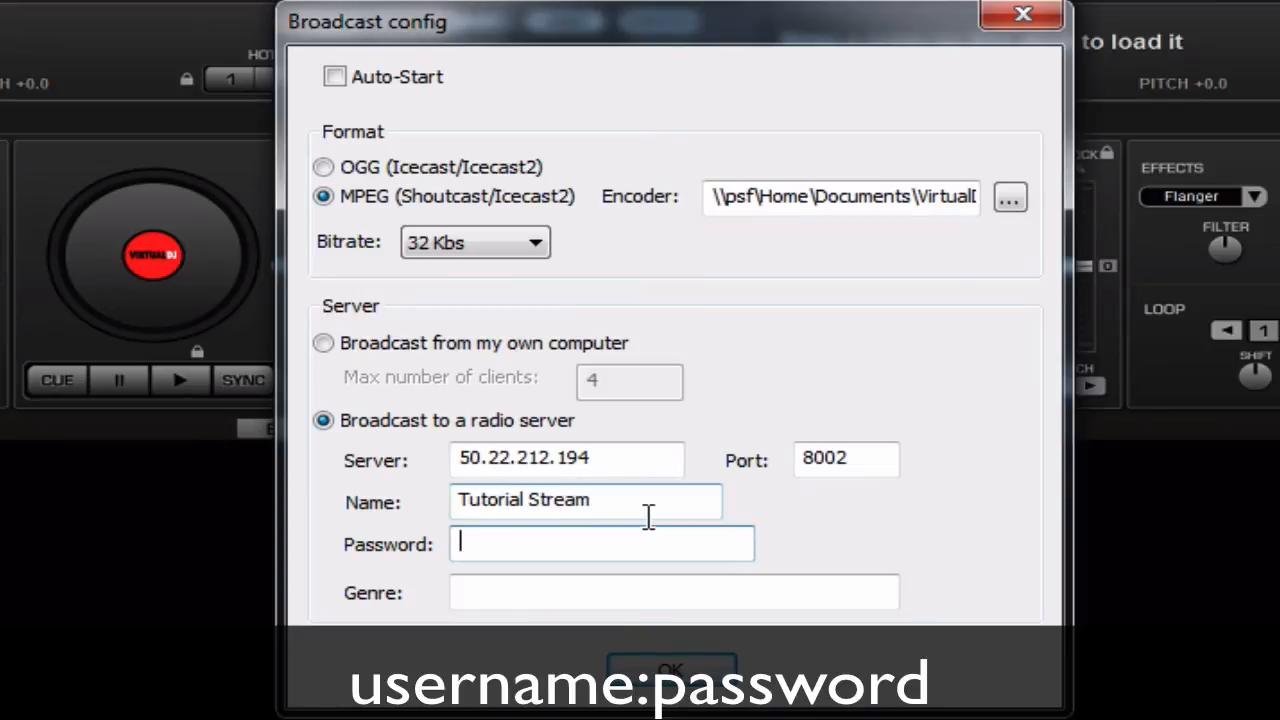
{"action": "type", "text": "••••••••••"}
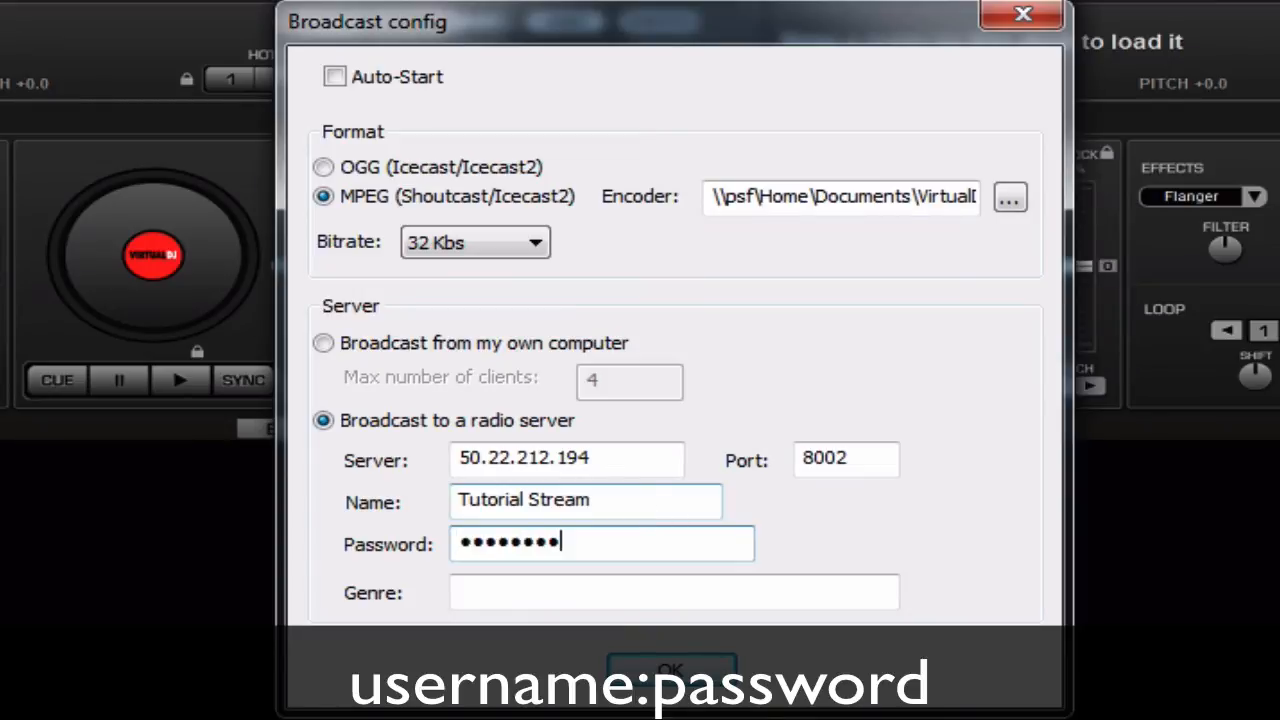
{"action": "type", "text": "•••••"}
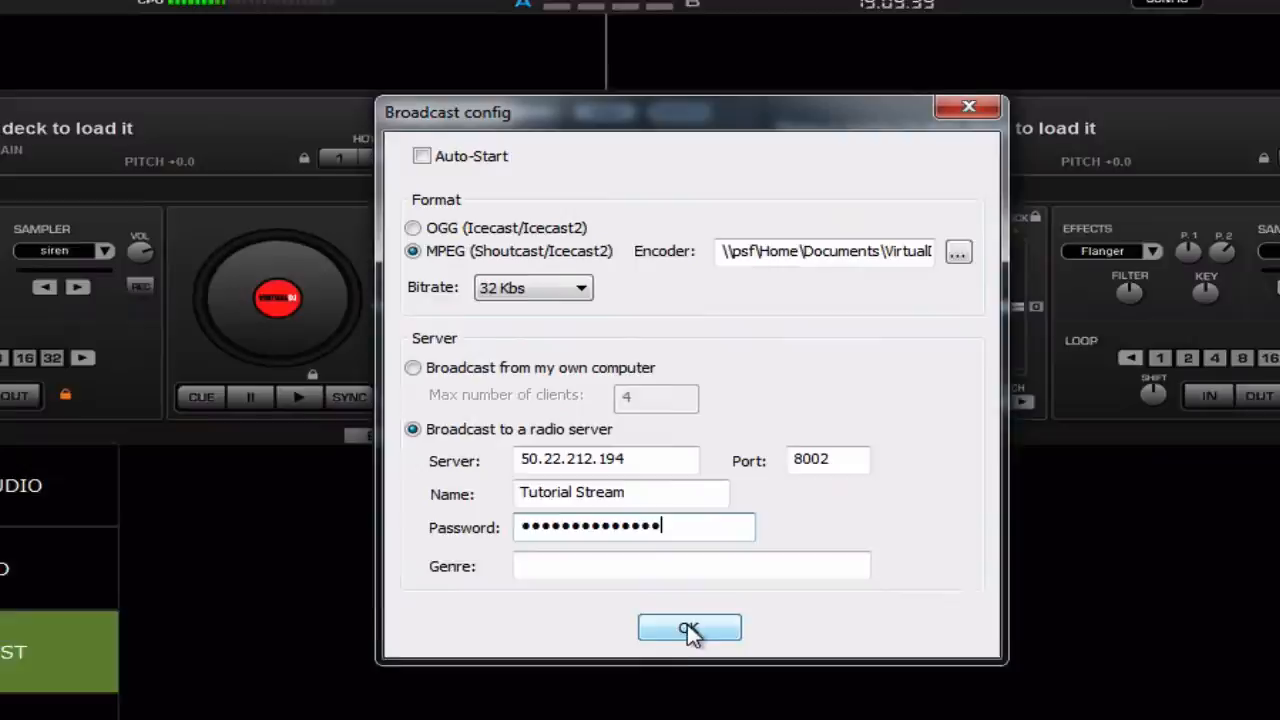
{"action": "left_click", "coordinate": [665, 674]}
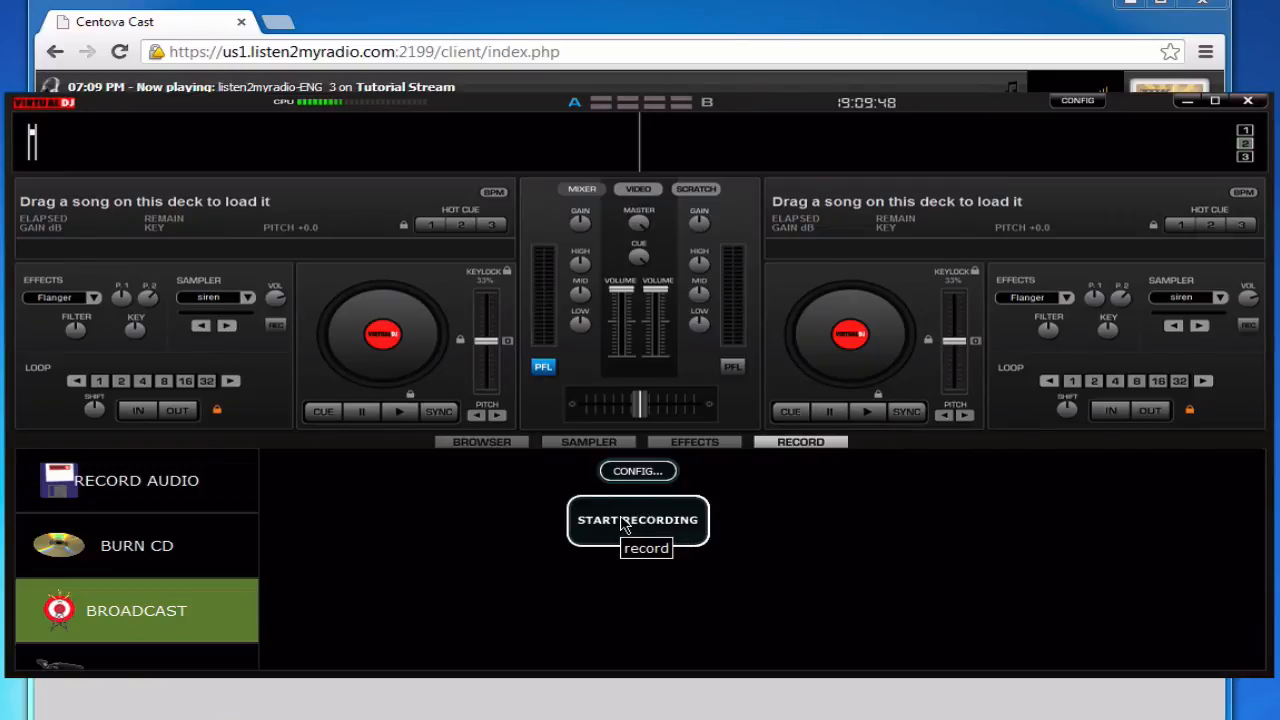
- Start broadcasting to 50.22.212.194 and bring up the track browser
{"action": "left_click", "coordinate": [658, 525]}
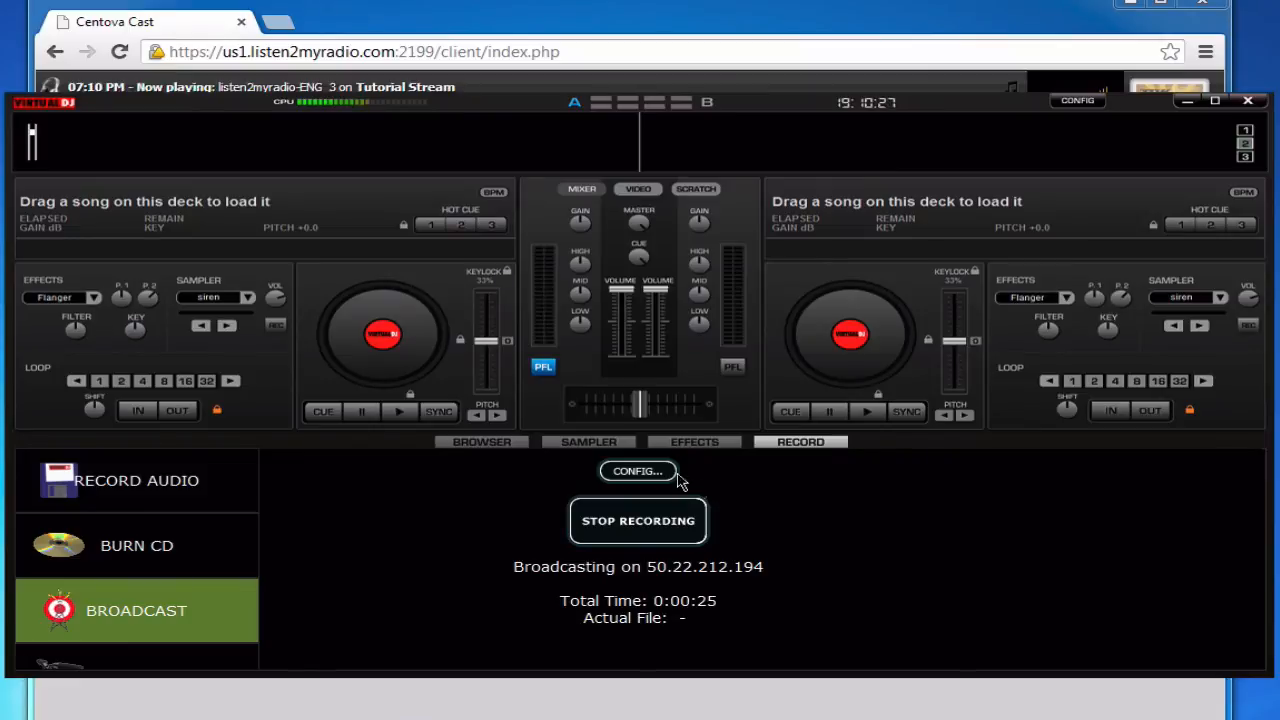
{"action": "left_click", "coordinate": [509, 446]}
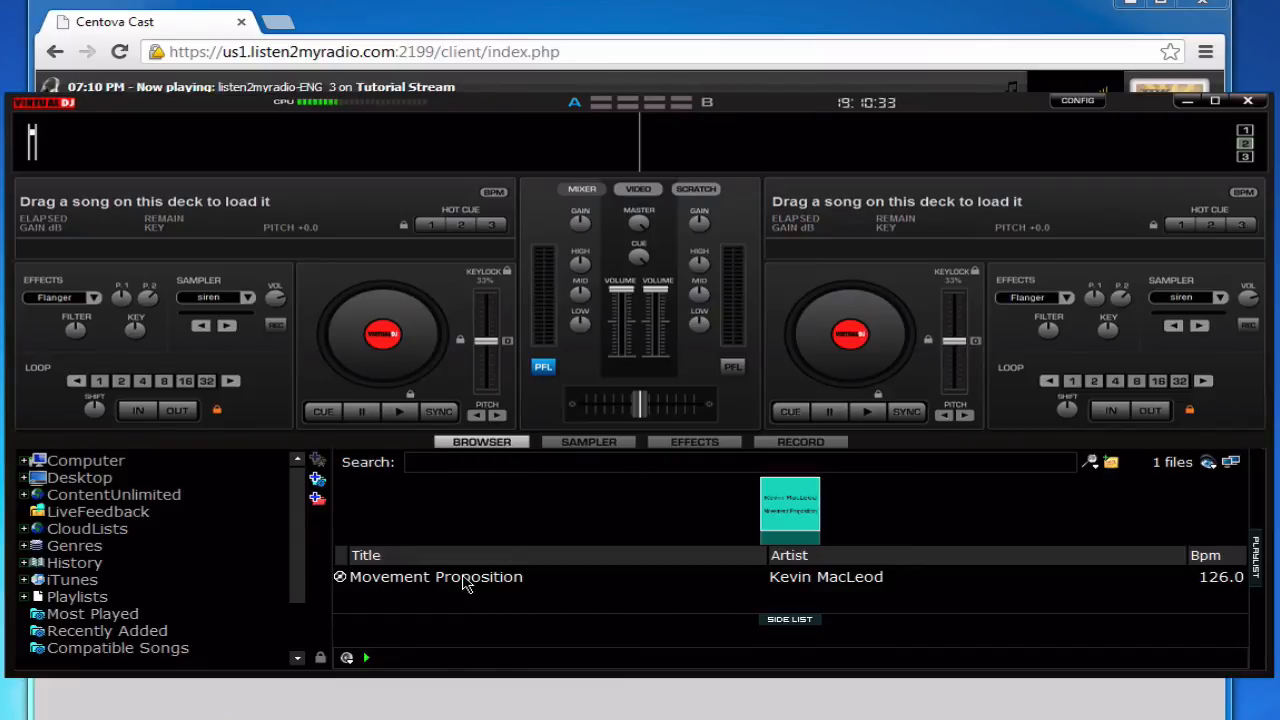
- Load Movement Proposition onto the left deck and play it briefly before pausing
{"action": "double_click", "coordinate": [465, 585]}
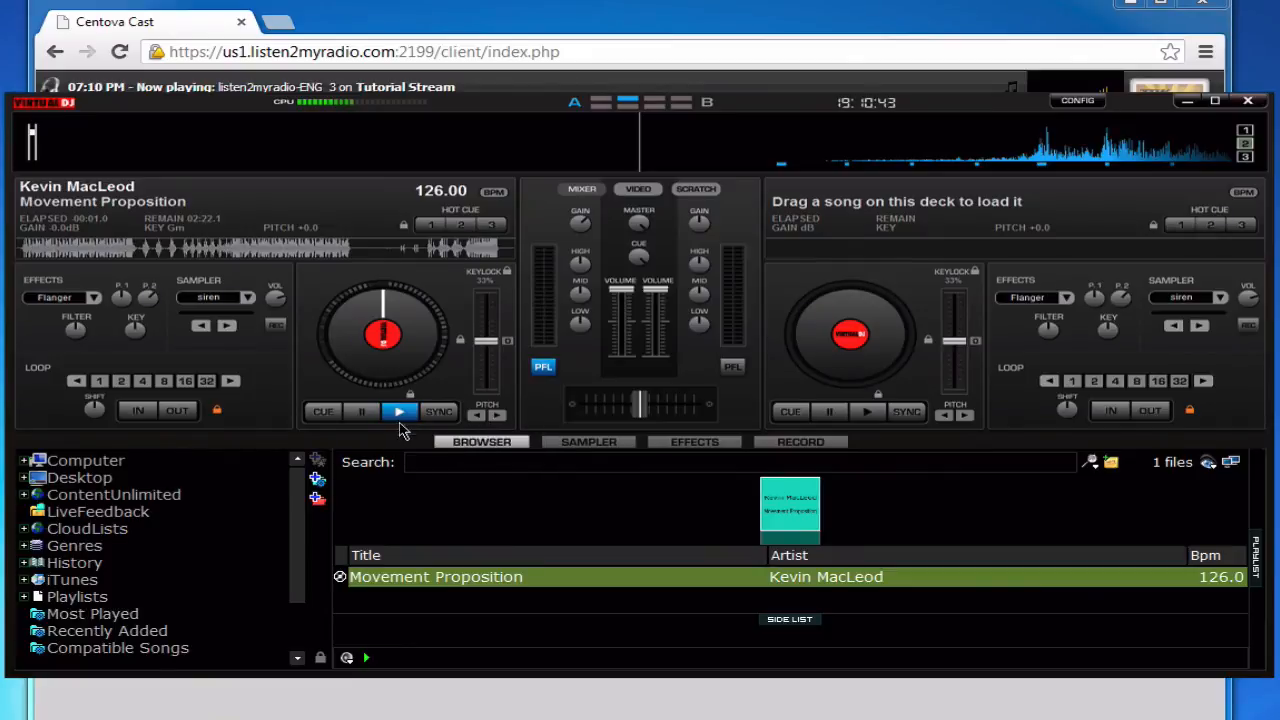
{"action": "left_click", "coordinate": [398, 414]}
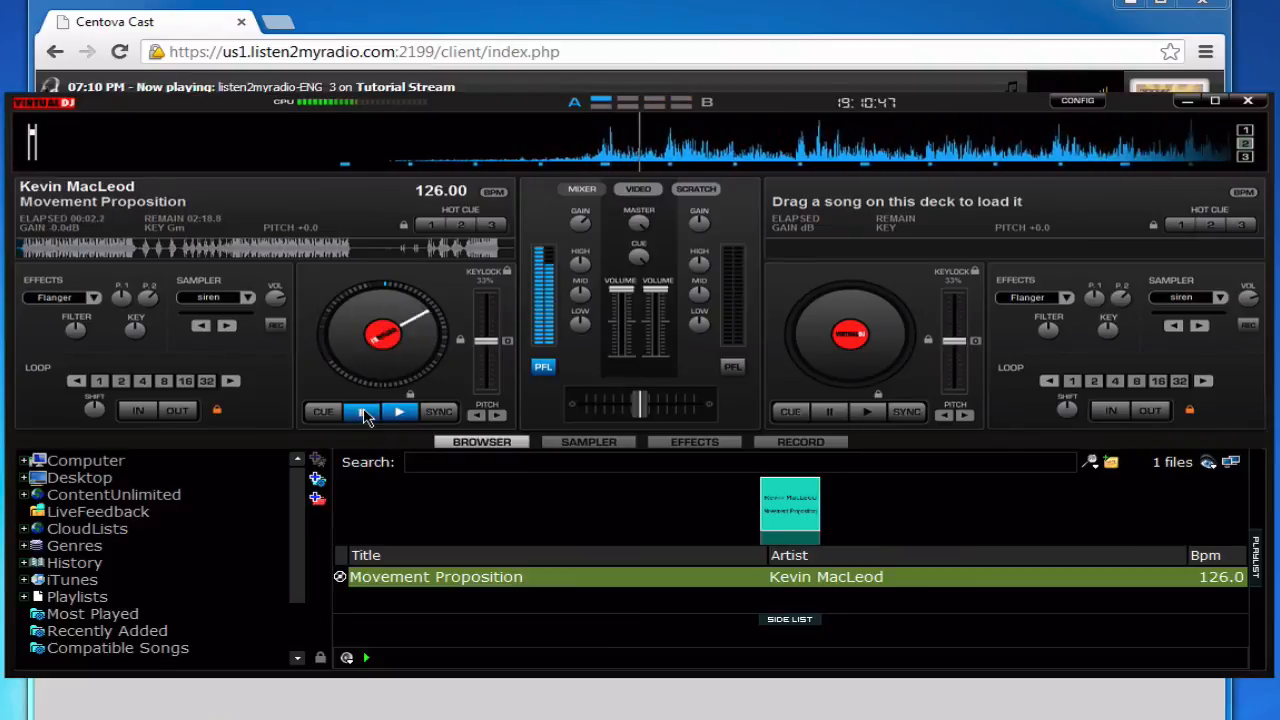
{"action": "left_click", "coordinate": [364, 413]}
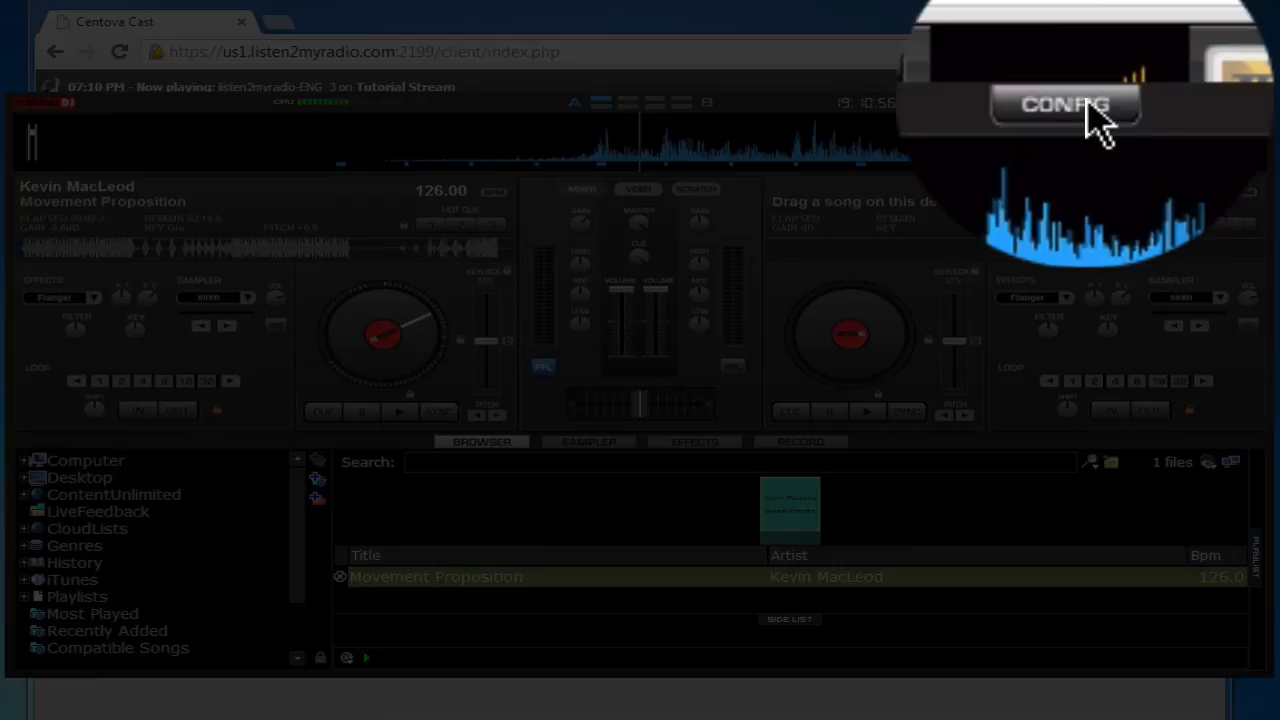
- Switch the sound setup to Microphone and bring Centova Cast to the front
{"action": "left_click", "coordinate": [1078, 101]}
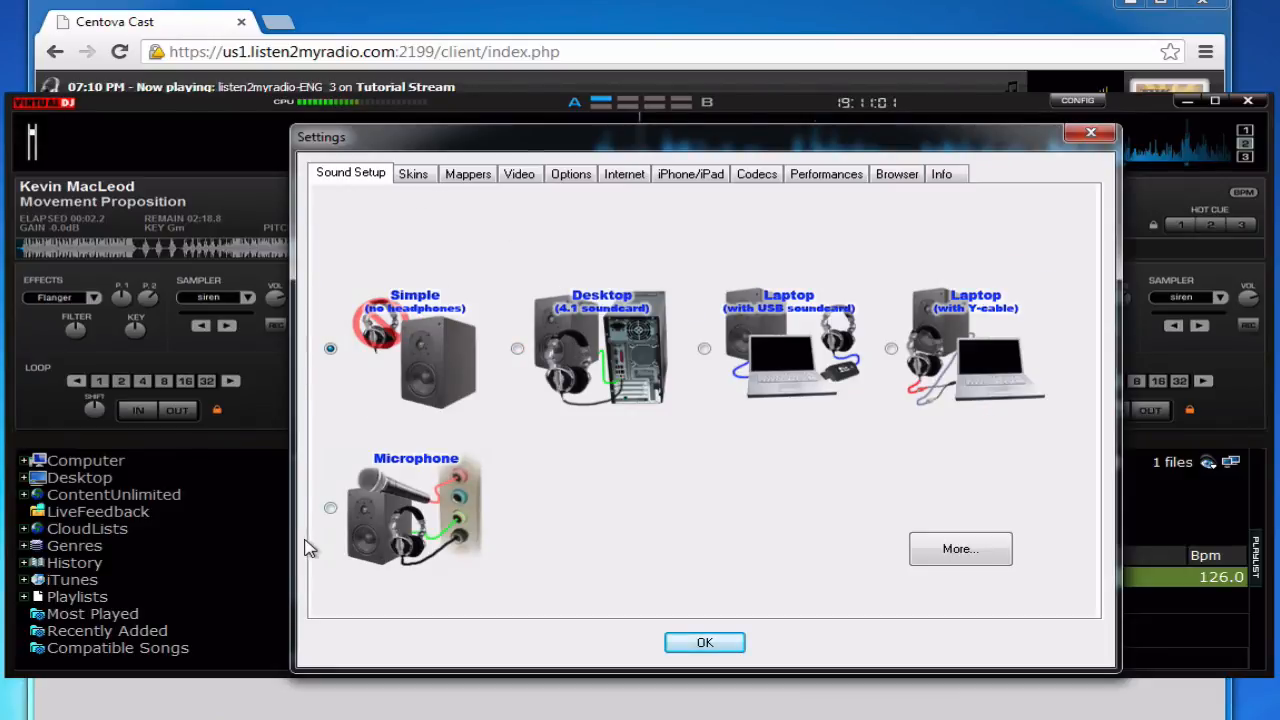
{"action": "left_click", "coordinate": [331, 509]}
{"action": "left_click", "coordinate": [704, 643]}
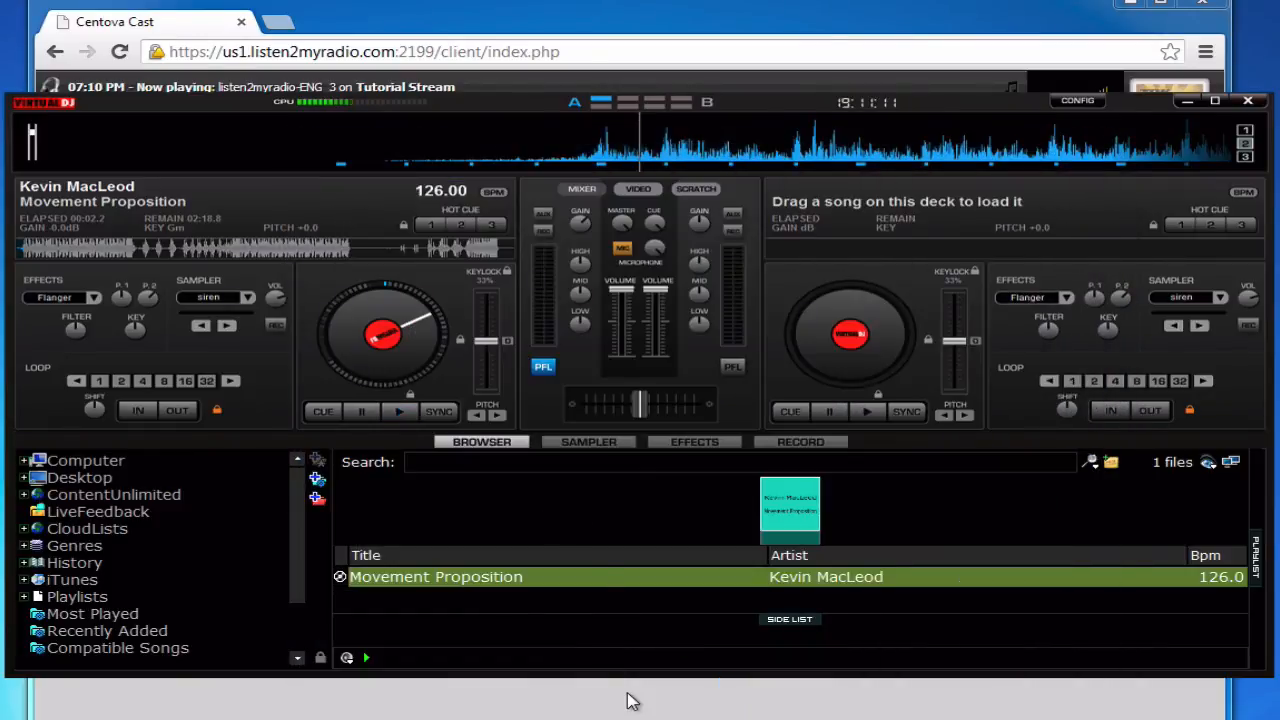
{"action": "left_click", "coordinate": [632, 702]}
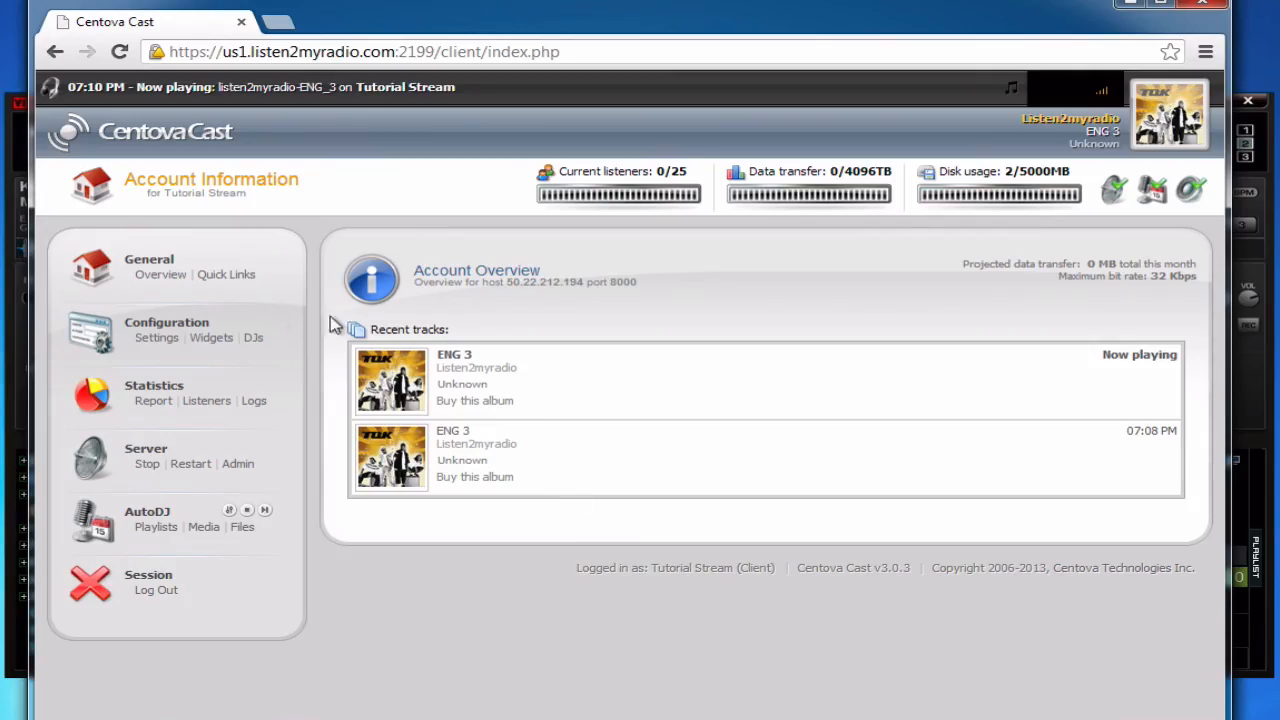
- Refresh the account overview until Movement Proposition appears as the current track on Tutorial Stream
{"action": "left_click", "coordinate": [165, 277]}
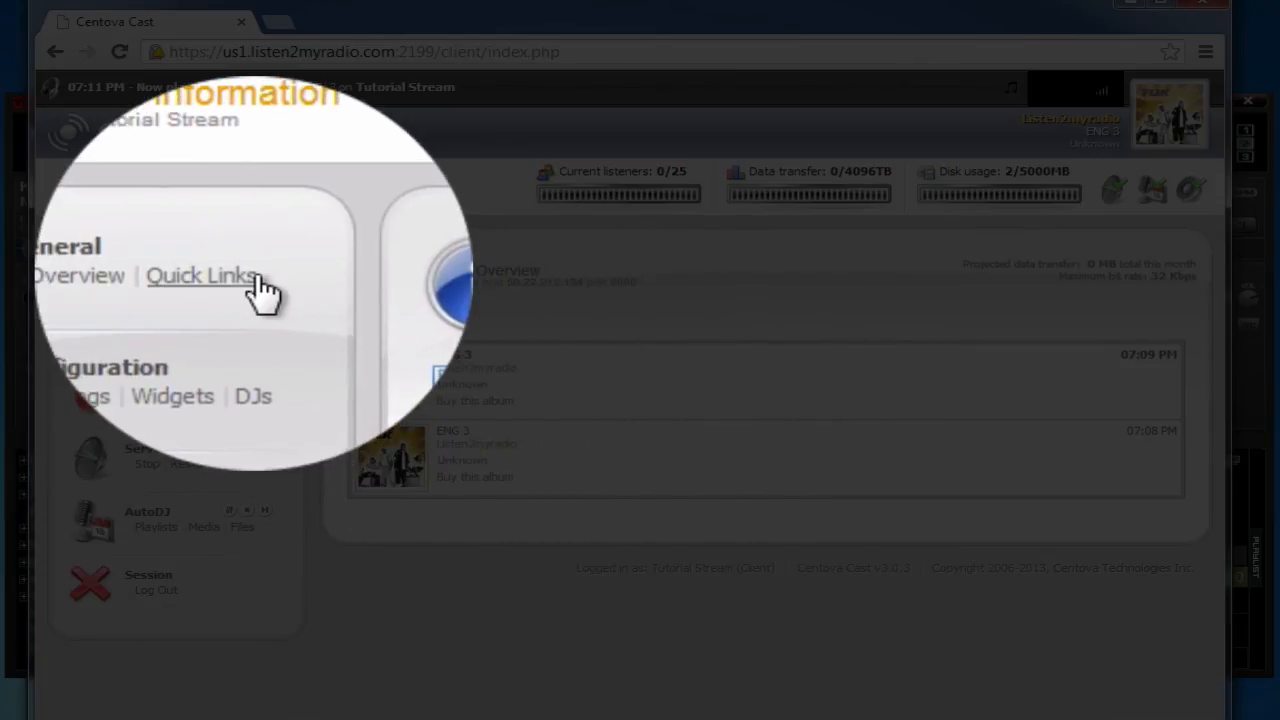
{"action": "left_click", "coordinate": [226, 274]}
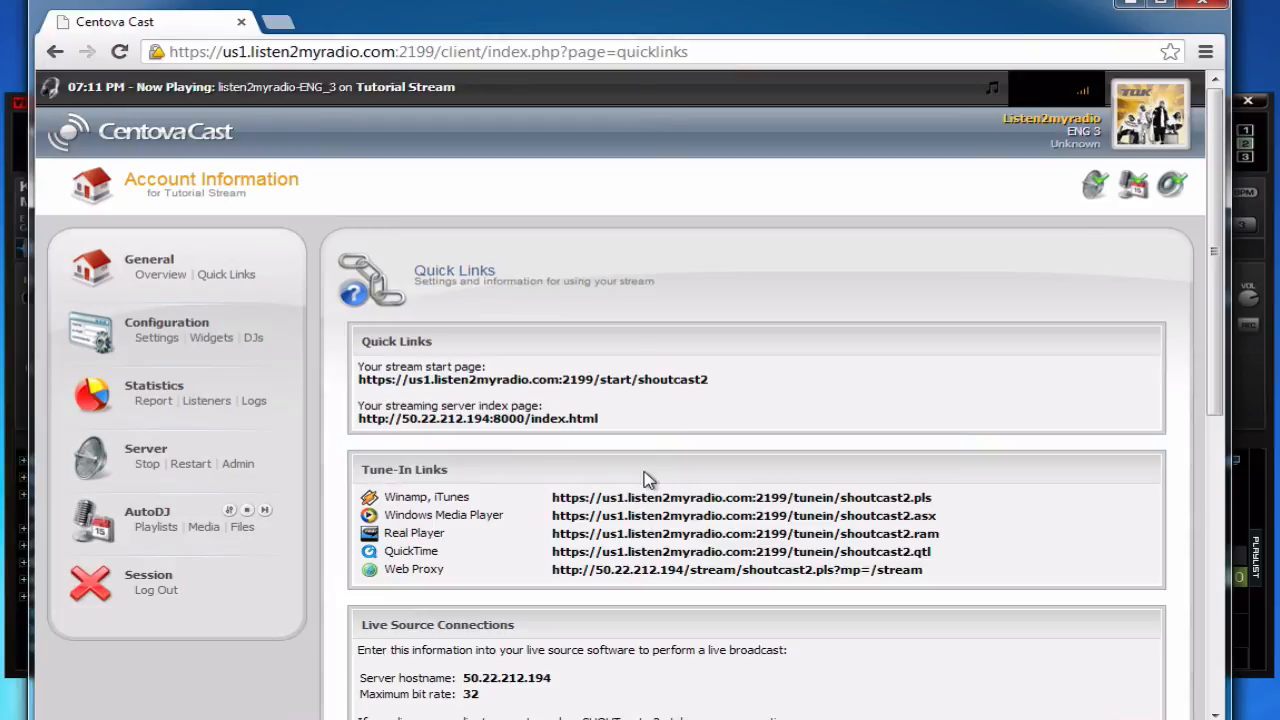
{"action": "left_click", "coordinate": [170, 277]}
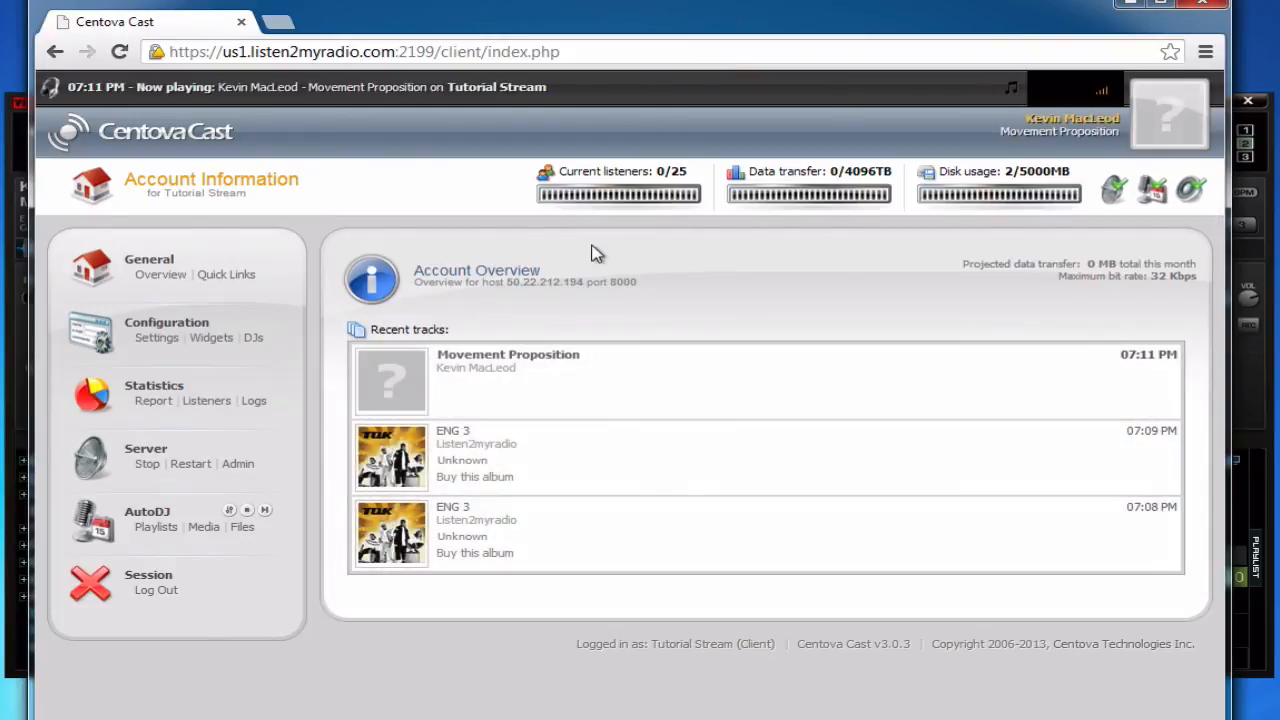